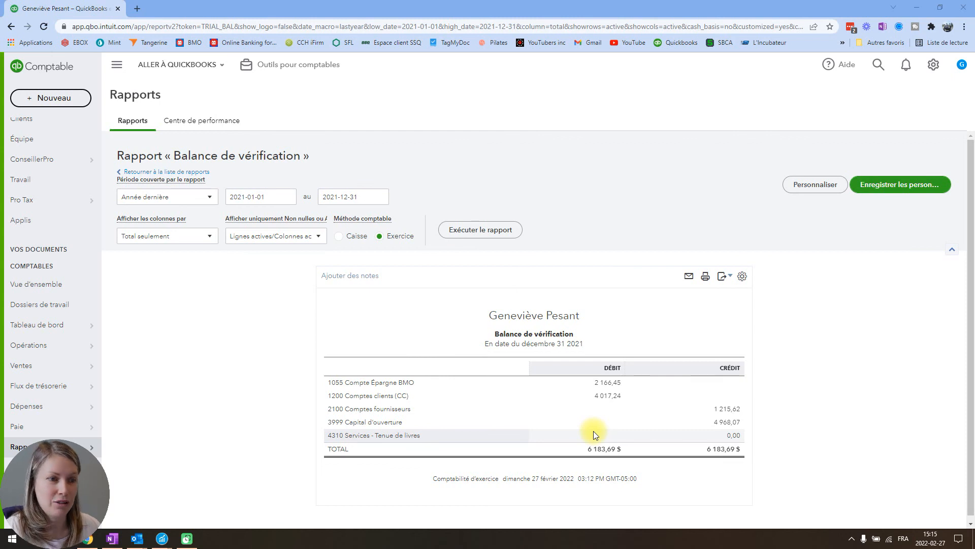
Bring up the former accounting program's trial balance at 2021-12-31 and examine its accounts, debits and credits
drag(549, 544, 507, 92)
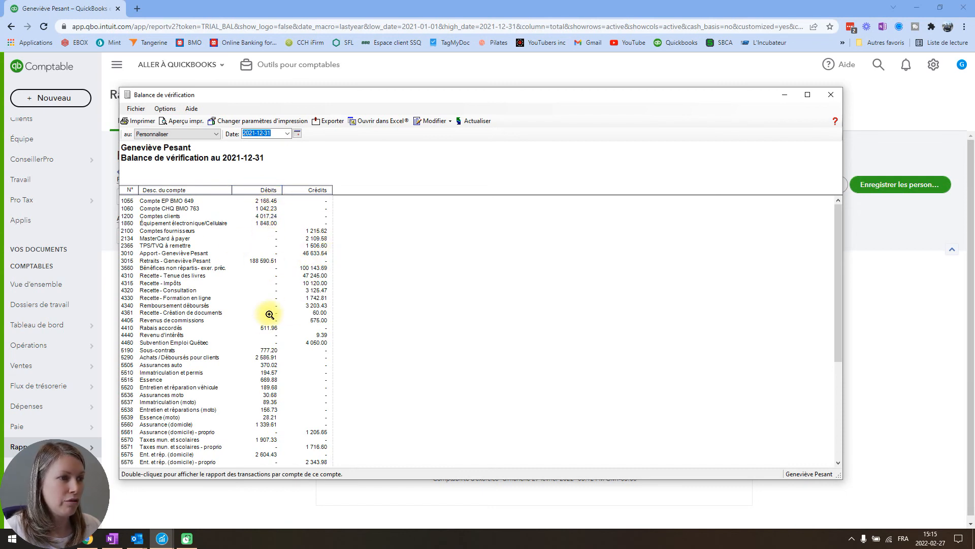
scroll(288, 455, down, 4)
scroll(288, 455, down, 4)
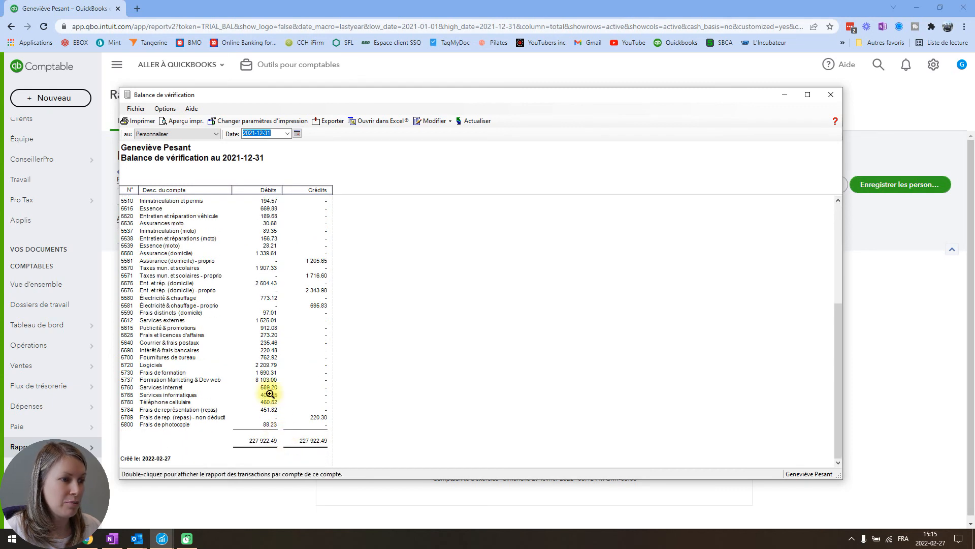
scroll(261, 211, up, 8)
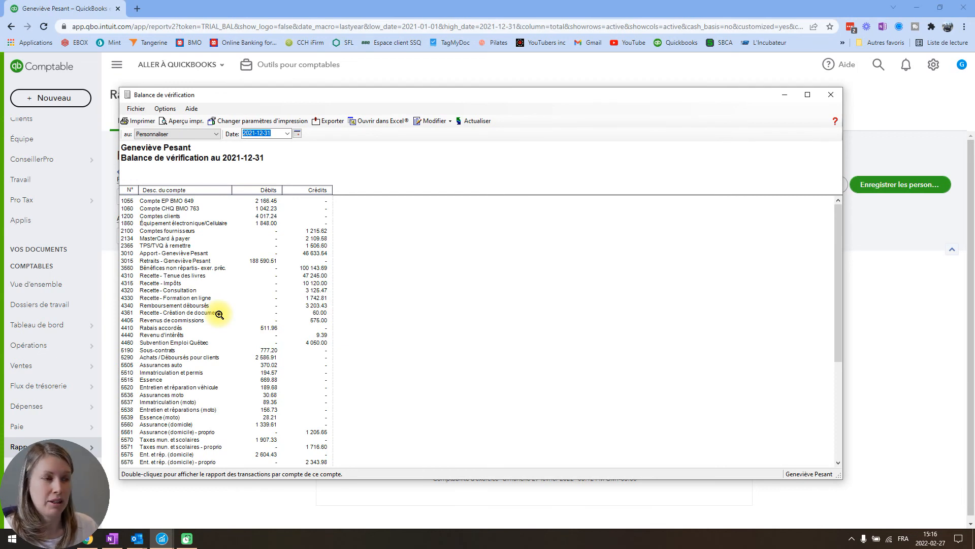
scroll(276, 282, down, 4)
scroll(141, 209, up, 4)
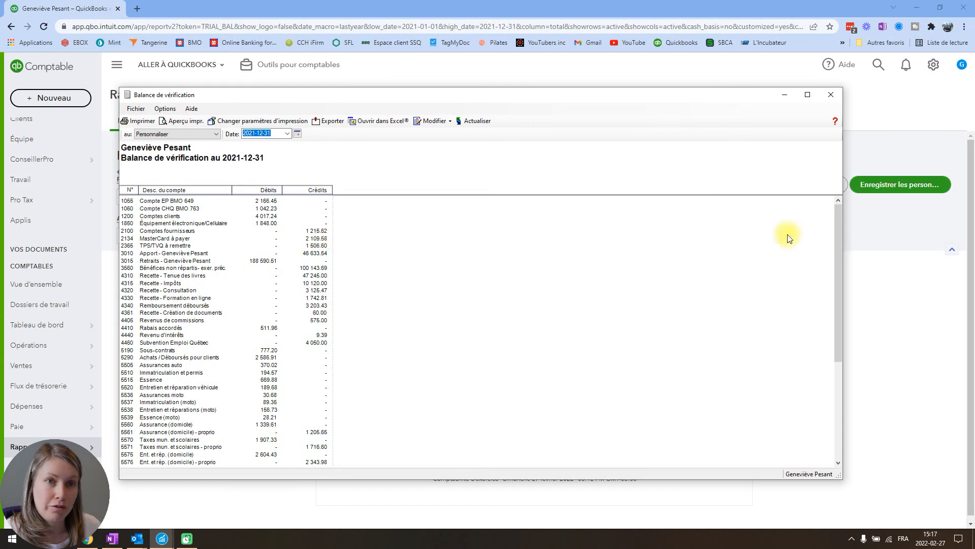
click(783, 94)
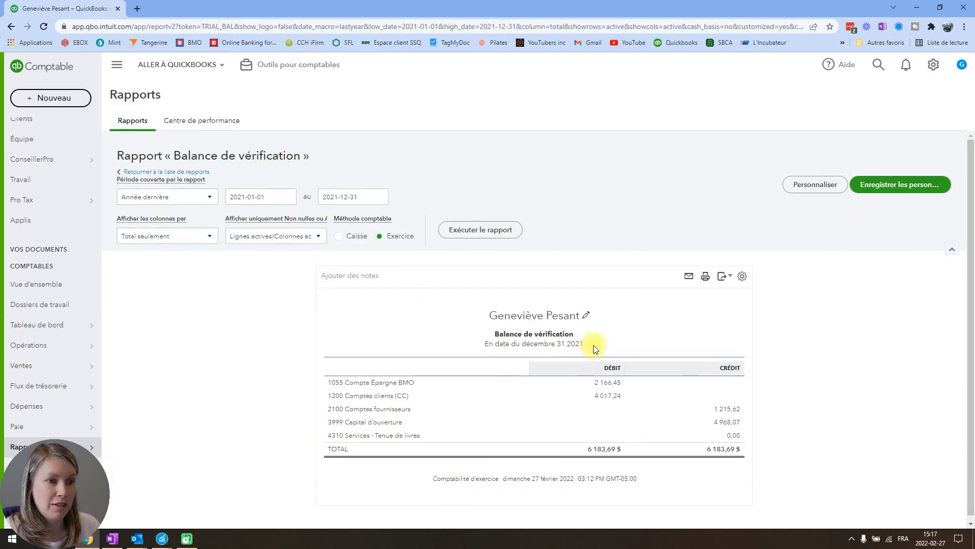
Arrange the browser and the desktop Balance de vérification window side by side, shortening the latter to show only its first accounts
drag(520, 19, 973, 20)
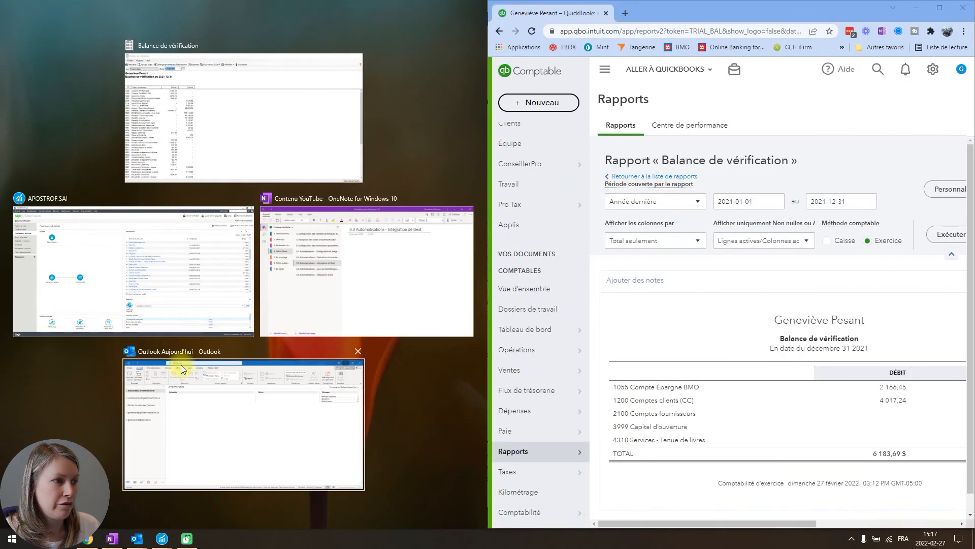
click(201, 145)
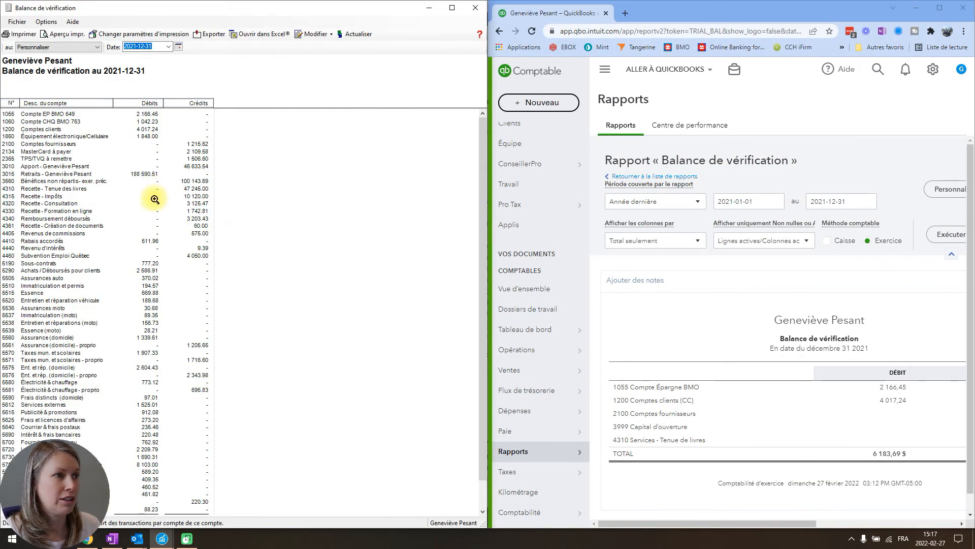
drag(380, 528, 380, 200)
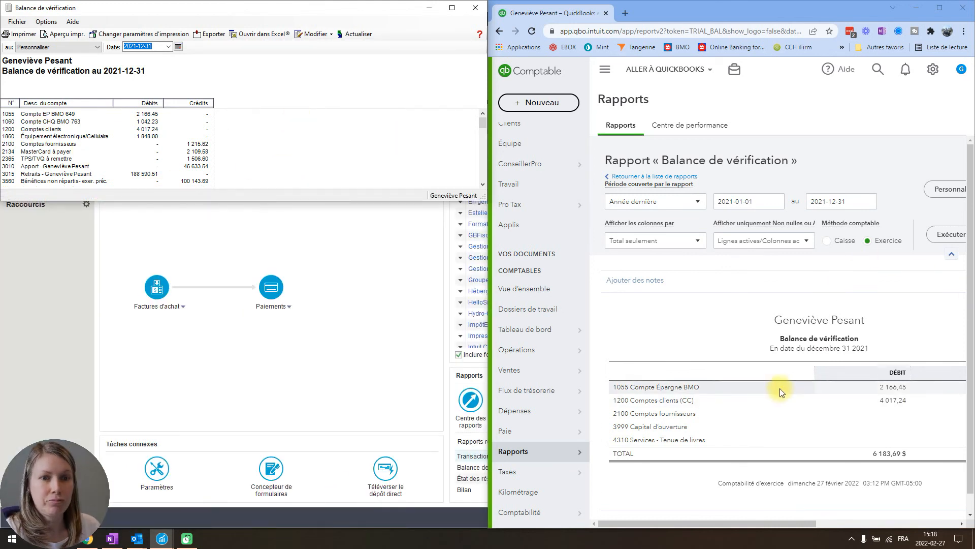
Compare the accounts in the QuickBooks trial balance, including the debit and credit columns, with the desktop report
scroll(779, 388, down, 1)
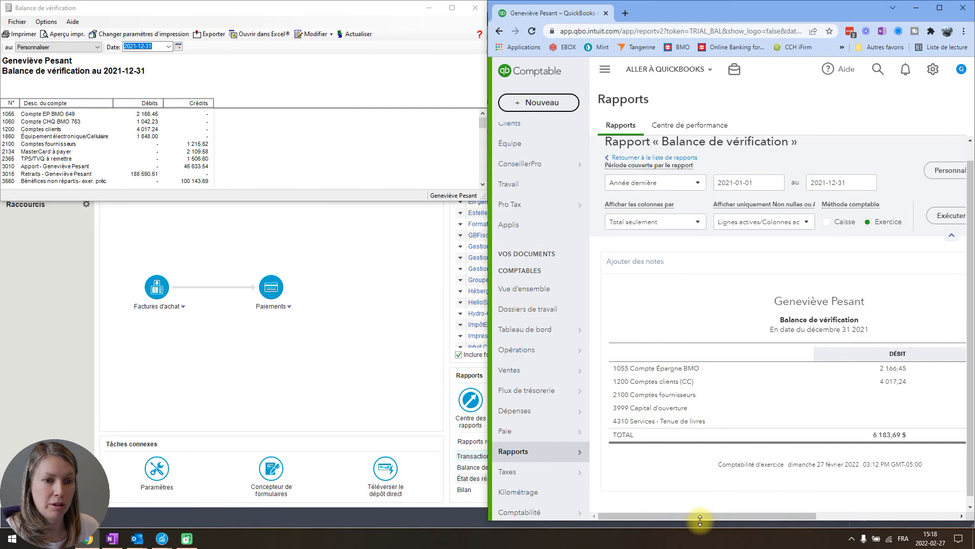
mouse_move(697, 516)
mouse_down()
mouse_move(760, 516)
mouse_move(693, 517)
mouse_up()
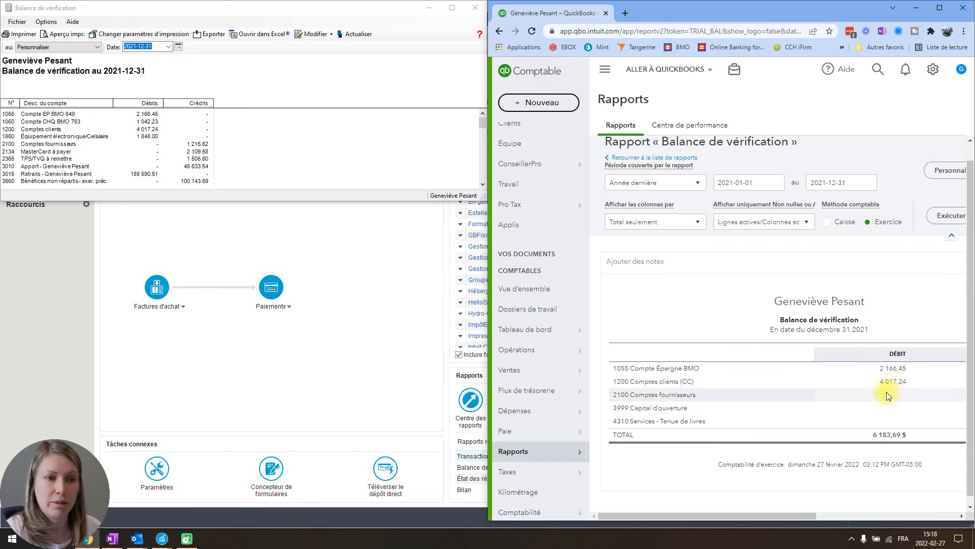
drag(762, 516, 802, 515)
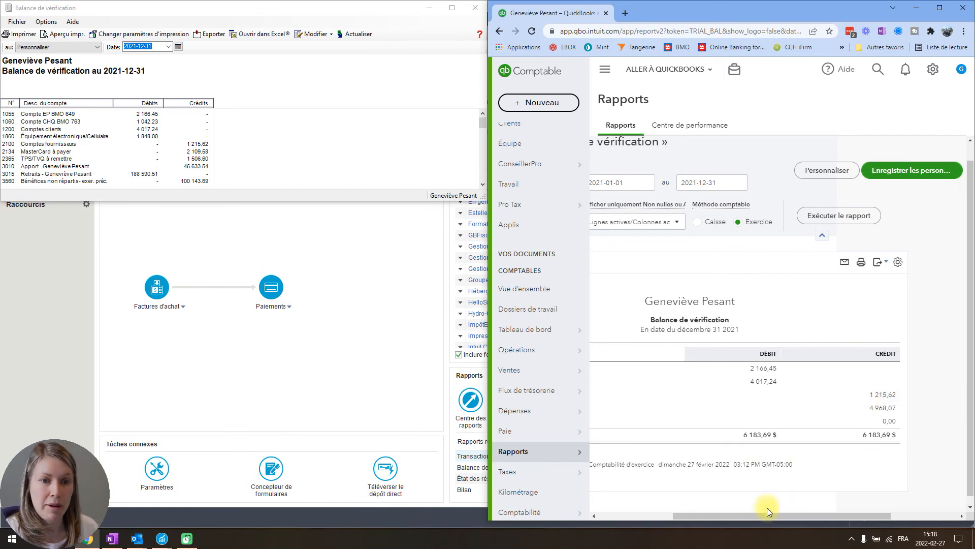
drag(767, 516, 821, 513)
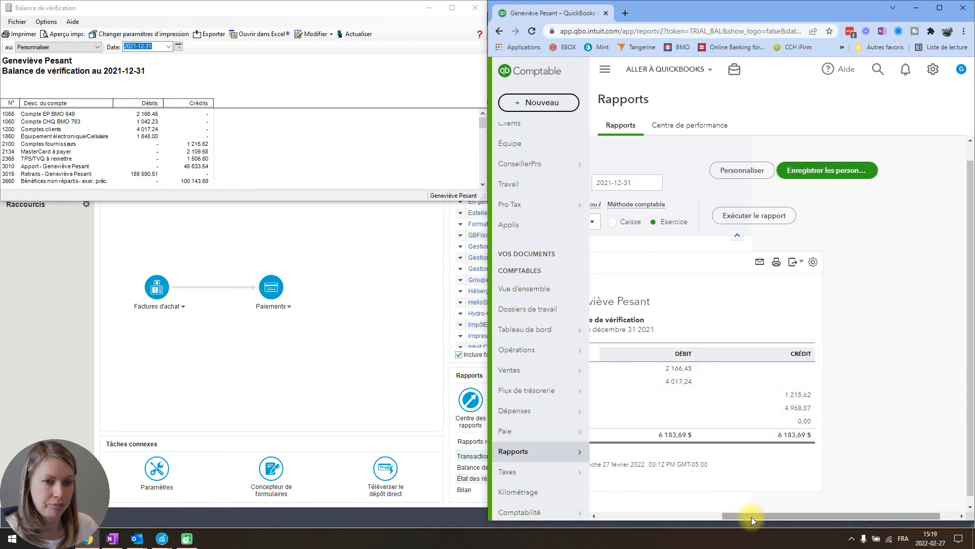
drag(751, 516, 644, 515)
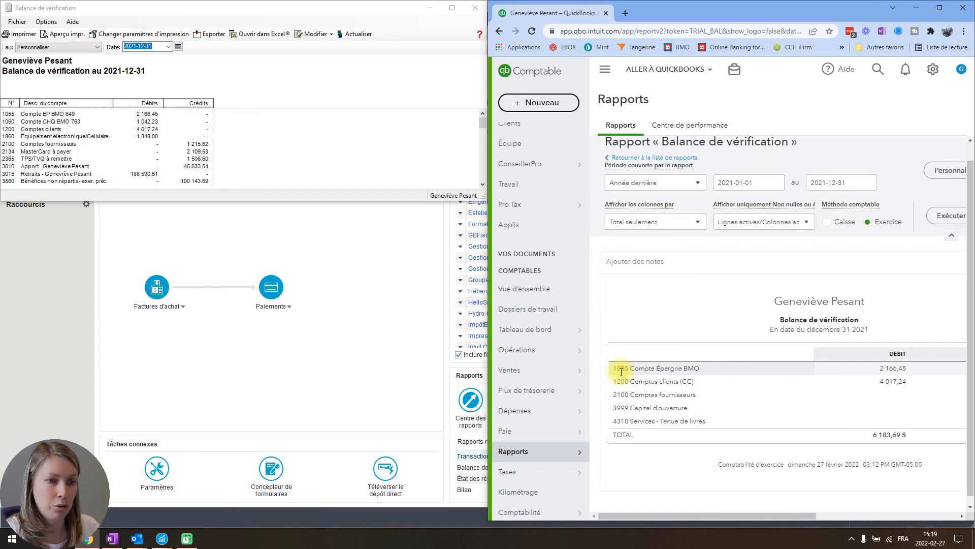
Open the bank register of the 1055 Compte Épargne BMO account from the bank transactions page
mouse_move(547, 358)
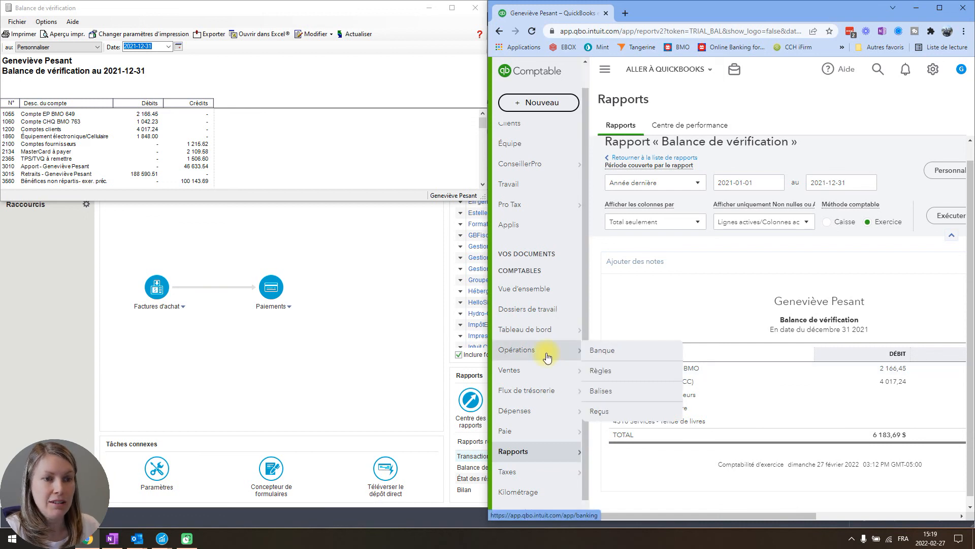
click(610, 362)
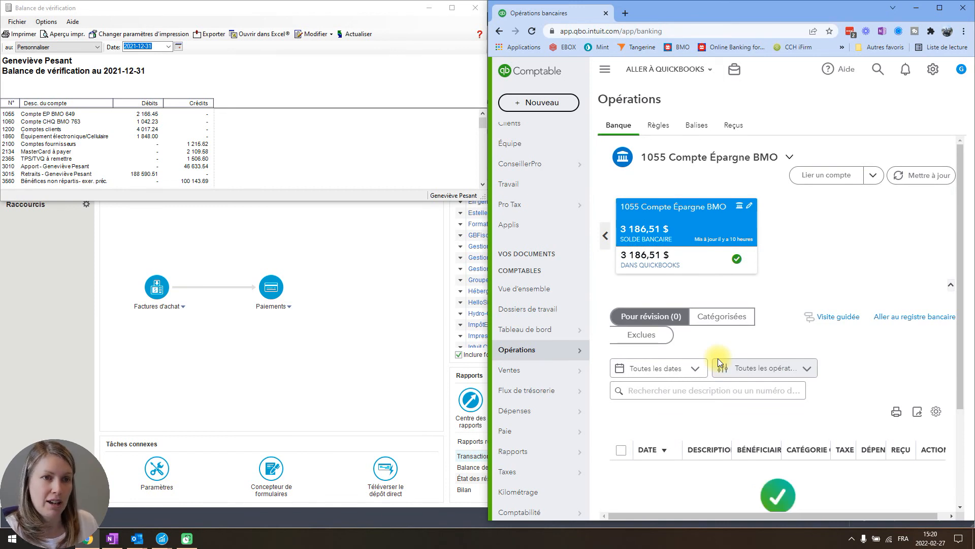
mouse_move(515, 350)
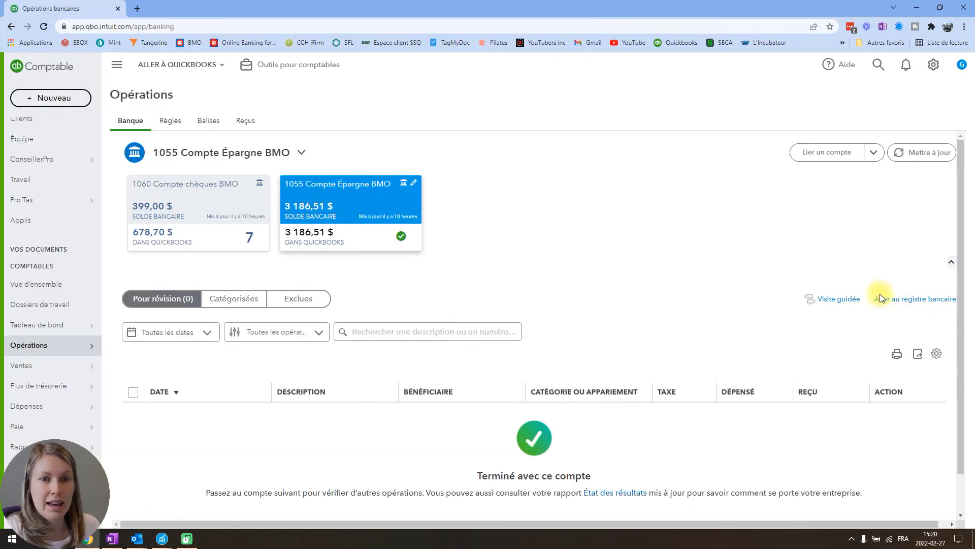
click(925, 299)
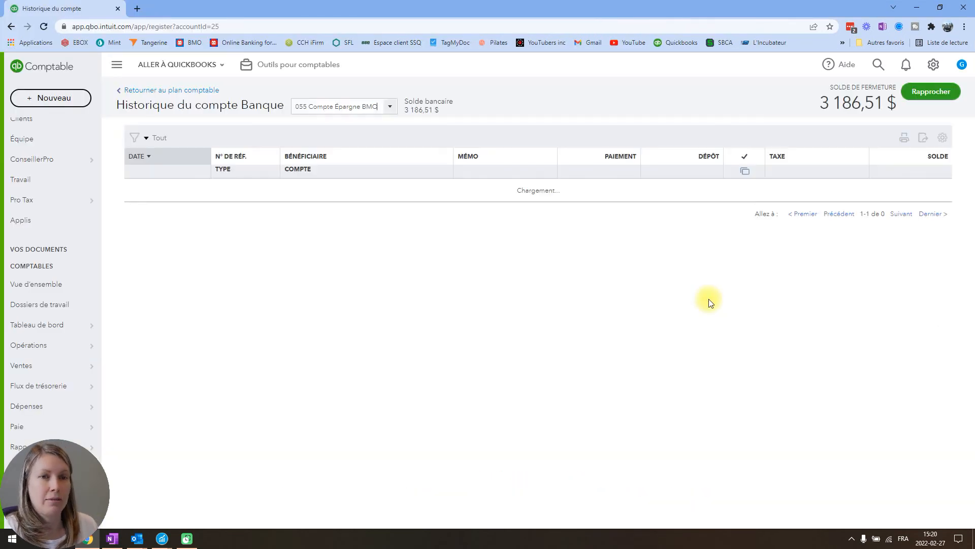
Open the 2021-12-31 opening balance deposit in the savings register and save it again, accepting the change to a reconciled transaction
scroll(584, 264, down, 6)
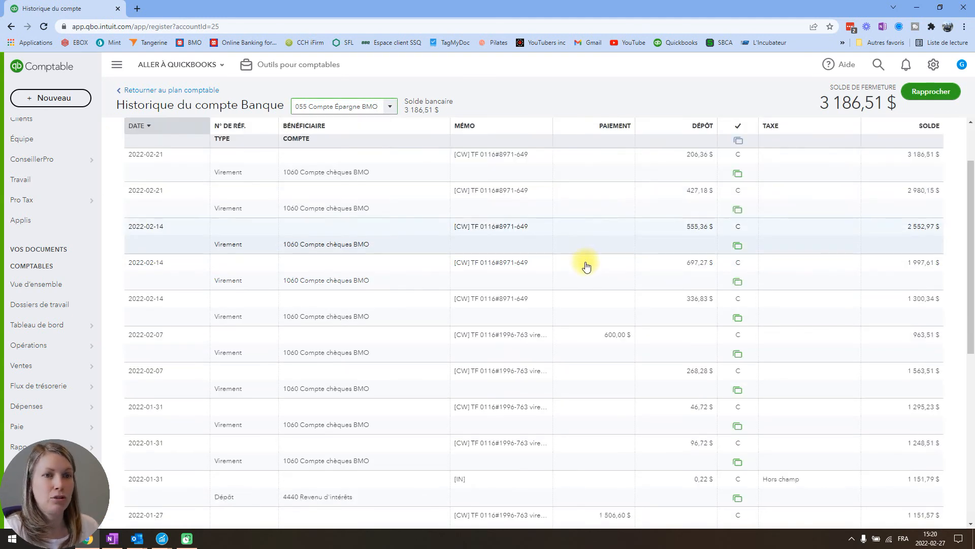
scroll(587, 266, down, 3)
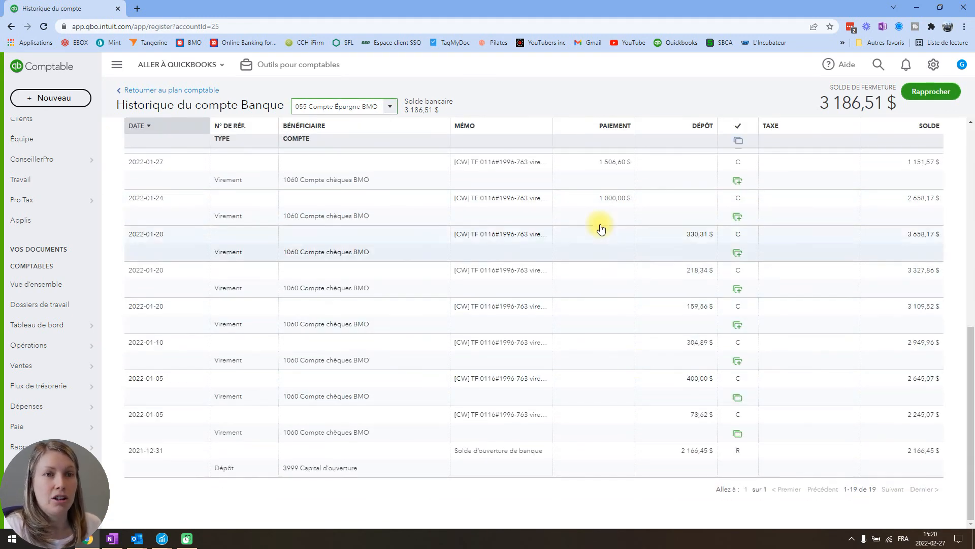
scroll(606, 229, up, 8)
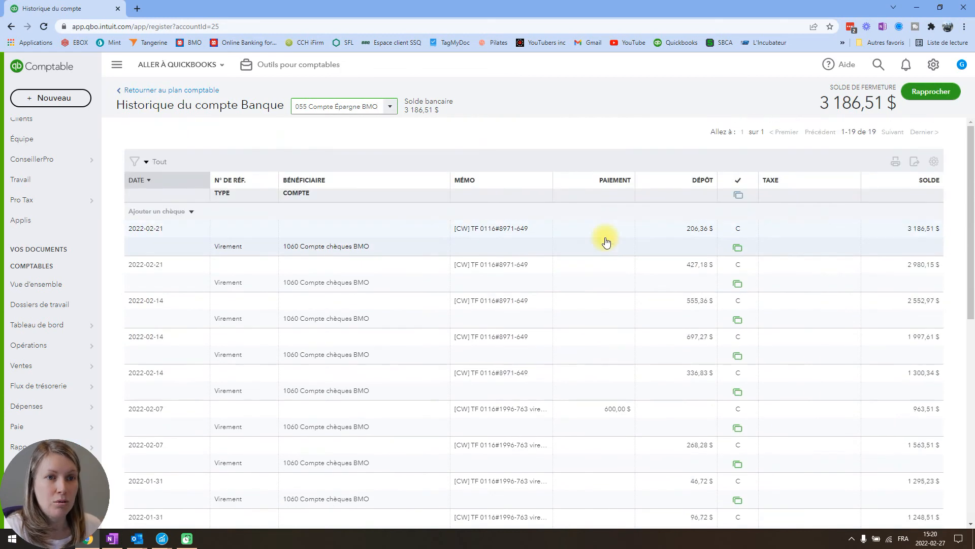
scroll(607, 243, down, 3)
scroll(607, 242, down, 5)
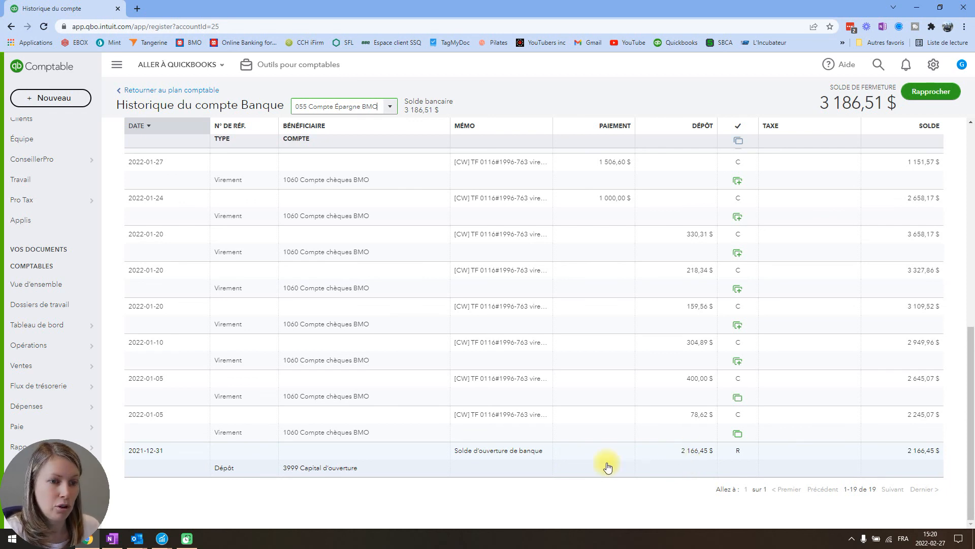
click(657, 450)
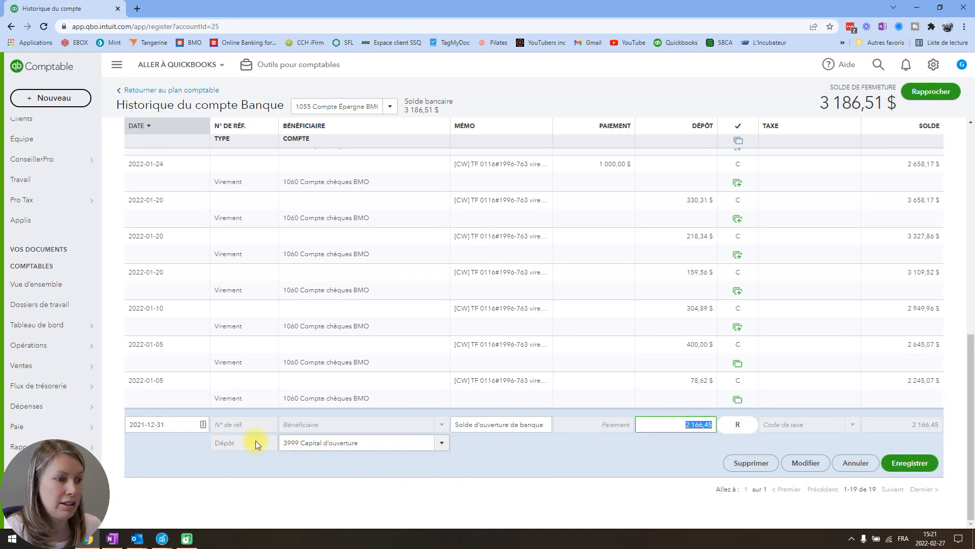
mouse_move(274, 443)
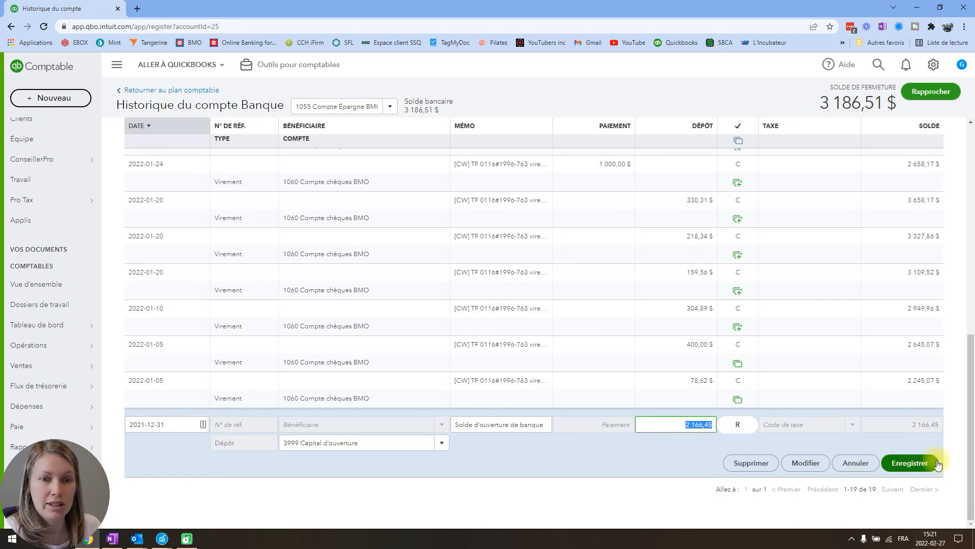
click(916, 463)
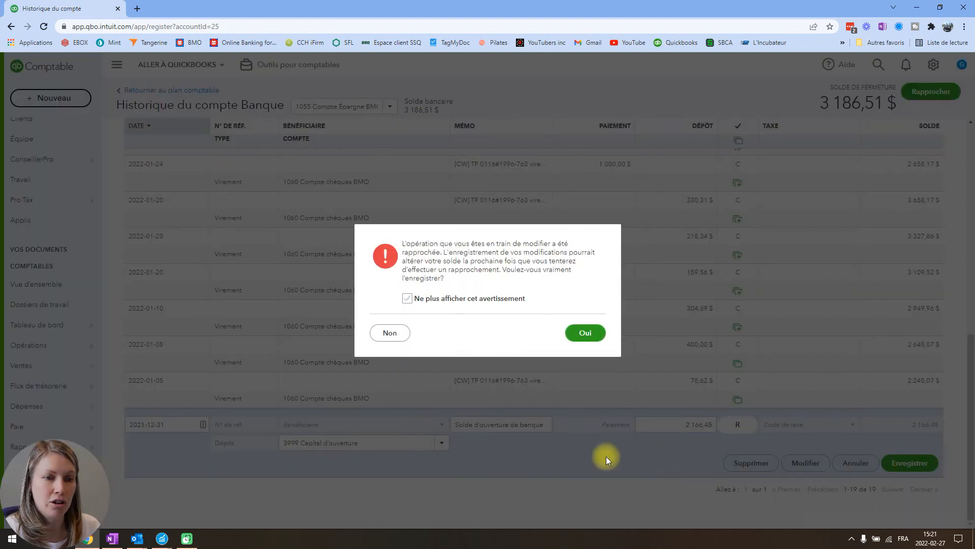
click(585, 334)
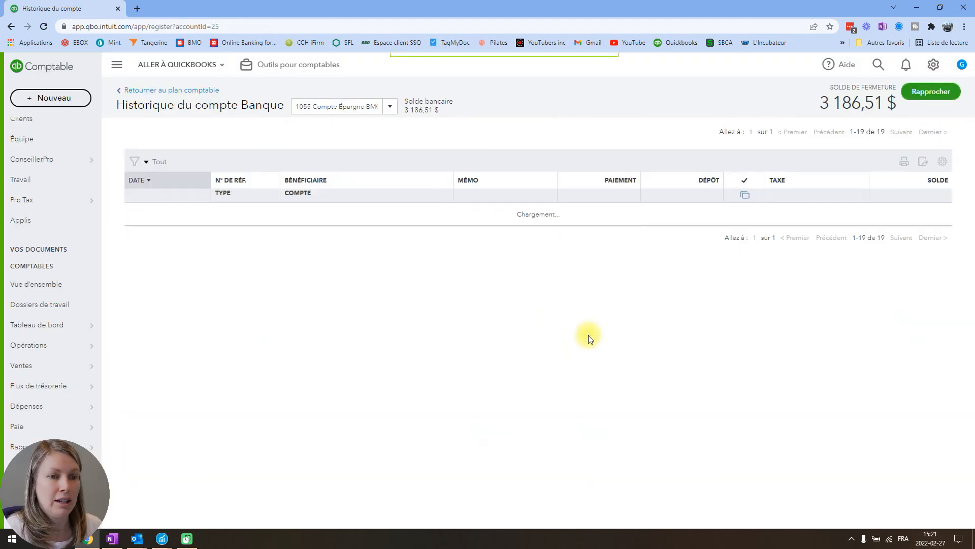
Leave the savings register and open the bank register of the 1060 Compte chèques BMO account
scroll(455, 314, up, 6)
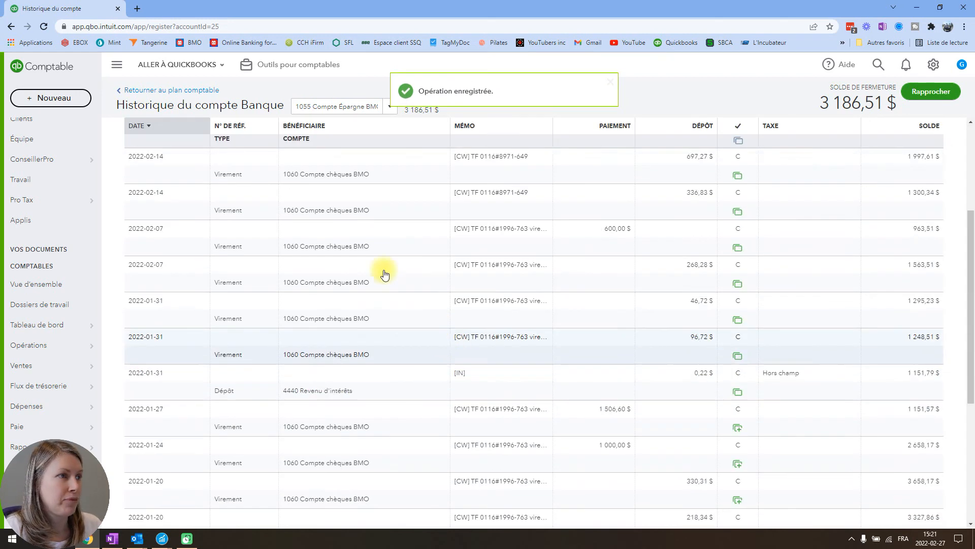
click(184, 94)
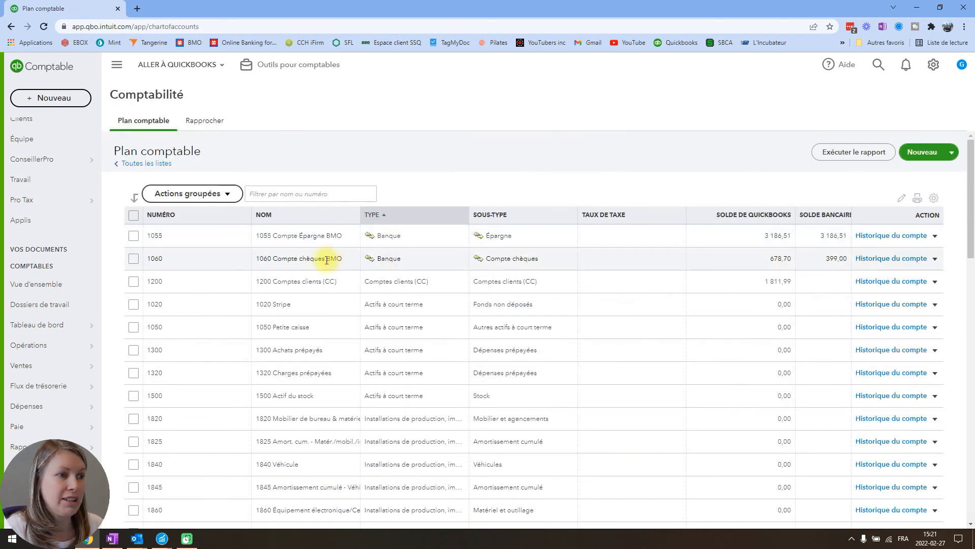
click(934, 260)
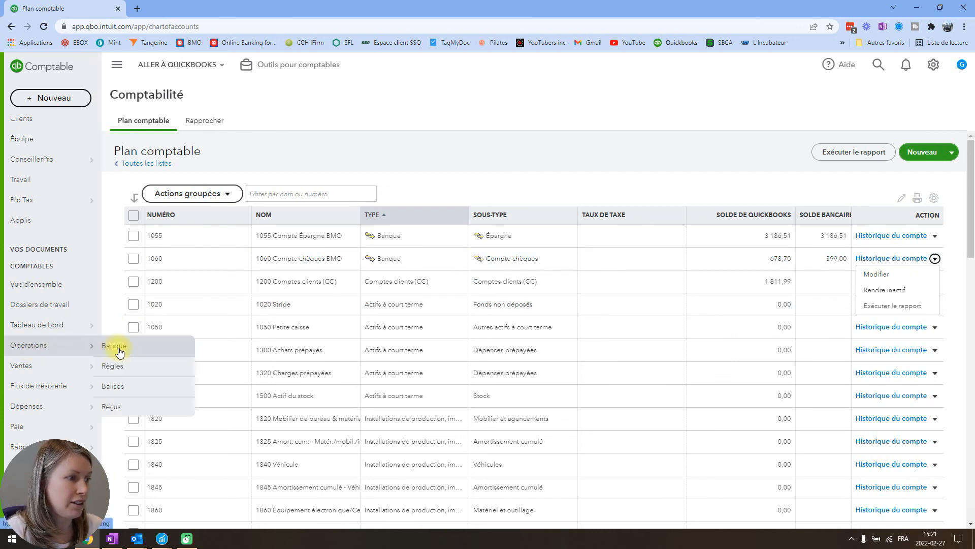
click(119, 349)
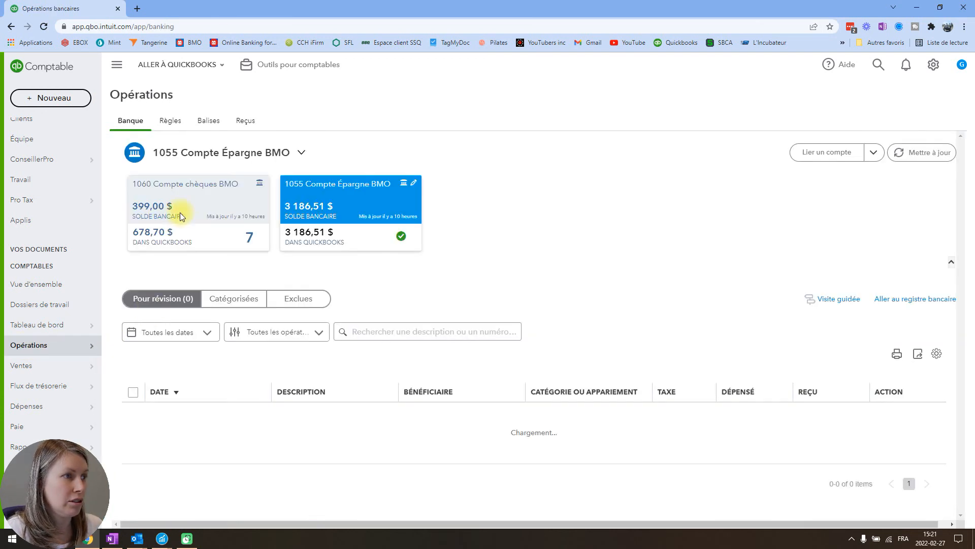
click(202, 186)
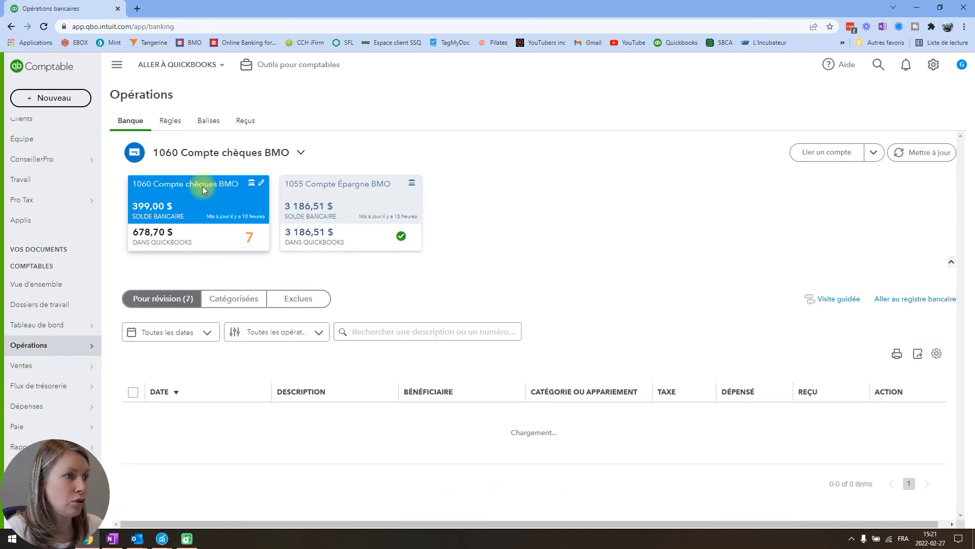
click(917, 303)
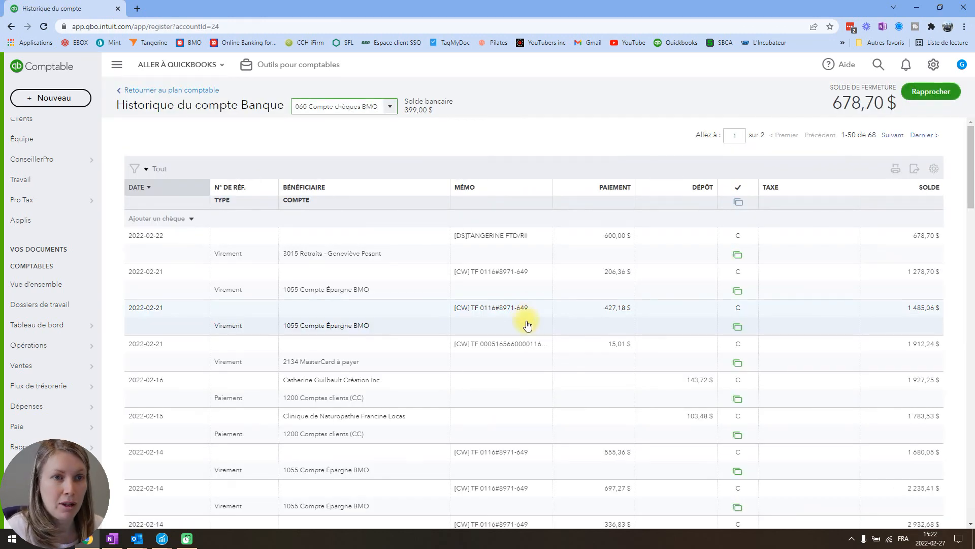
Go to the last page of the chequing register and check its oldest transactions for an opening balance entry
scroll(810, 392, down, 20)
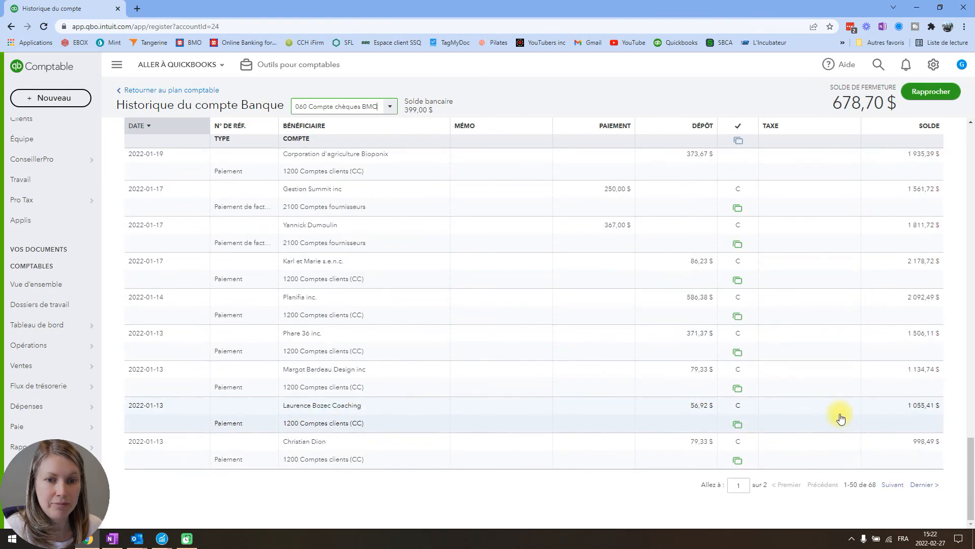
click(925, 484)
scroll(704, 322, down, 10)
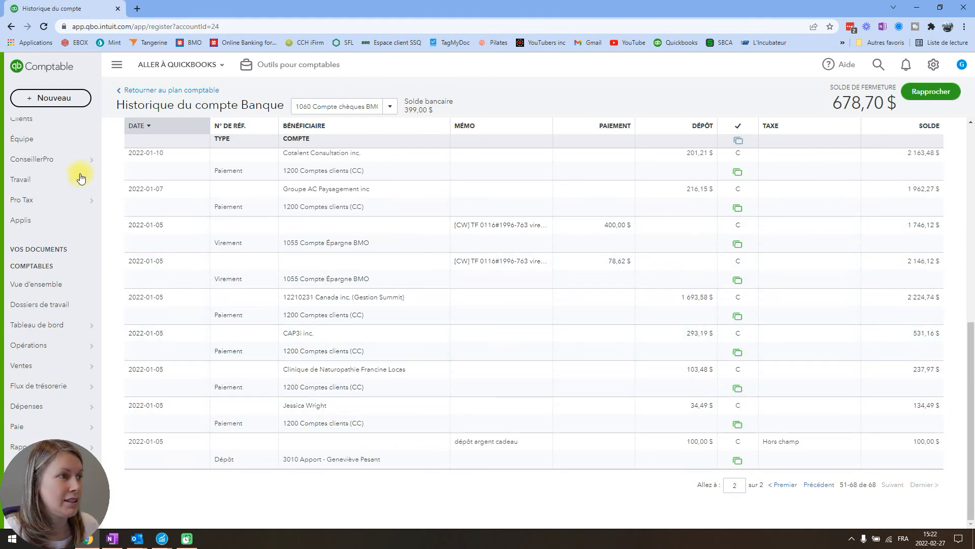
Open a new blank journal entry
click(53, 99)
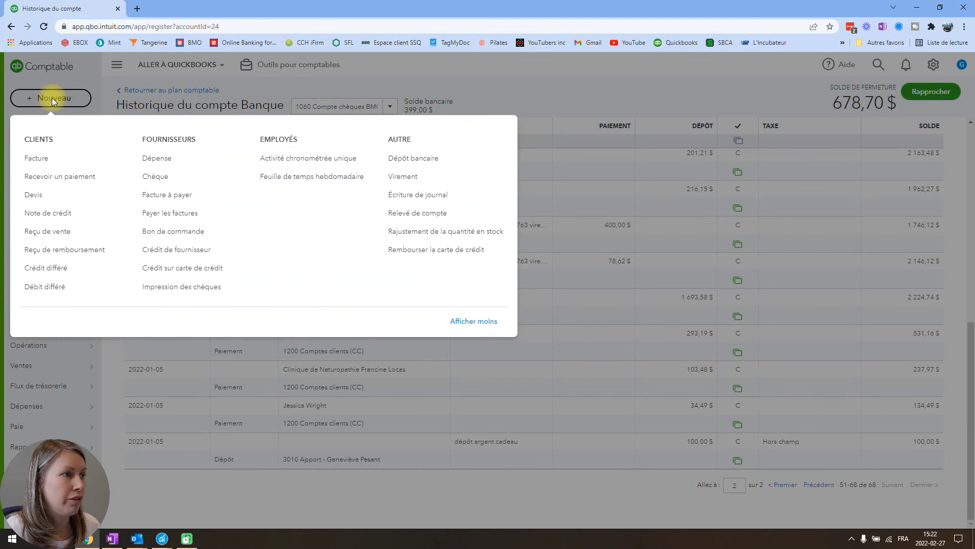
click(409, 194)
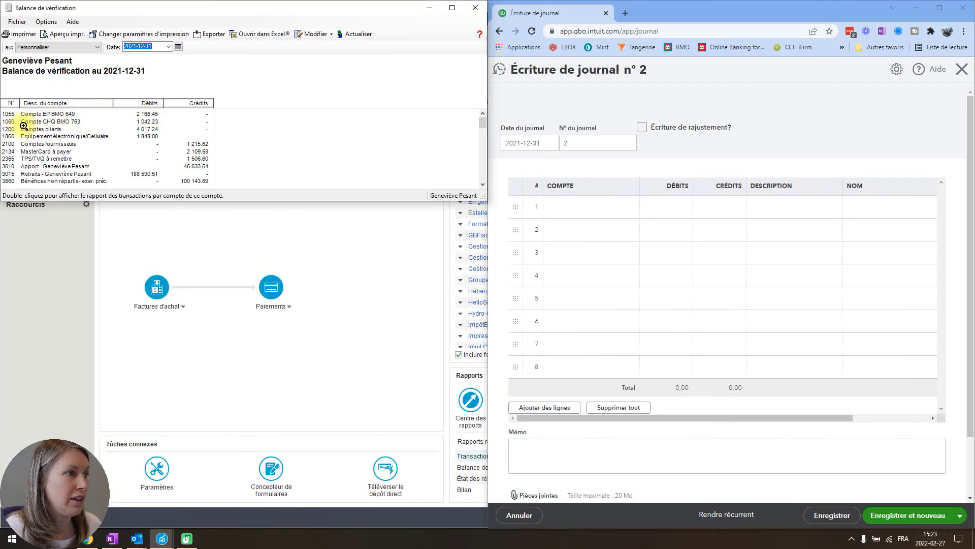
On line 1, debit 1060 Compte chèques BMO 1 042,23 with the description "Solde d'ouverture"
click(560, 206)
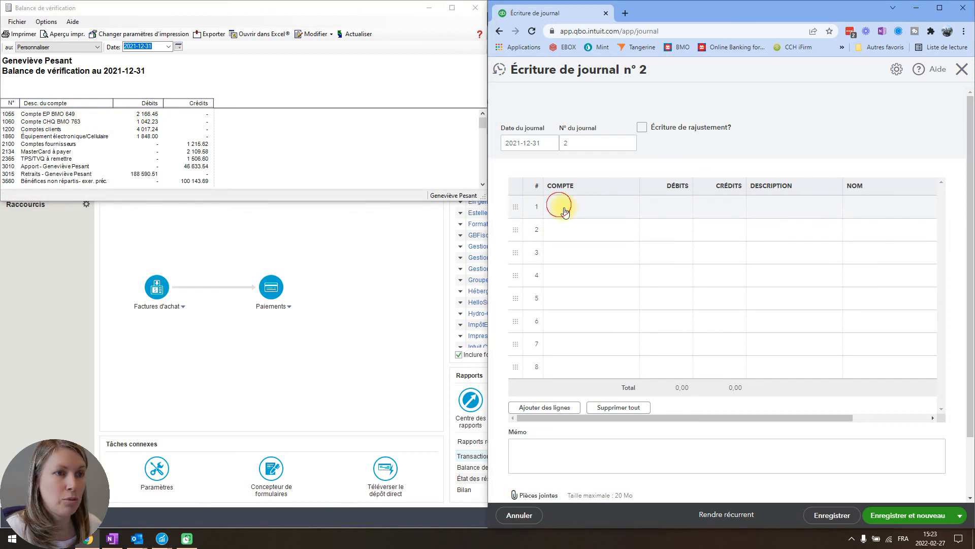
click(633, 207)
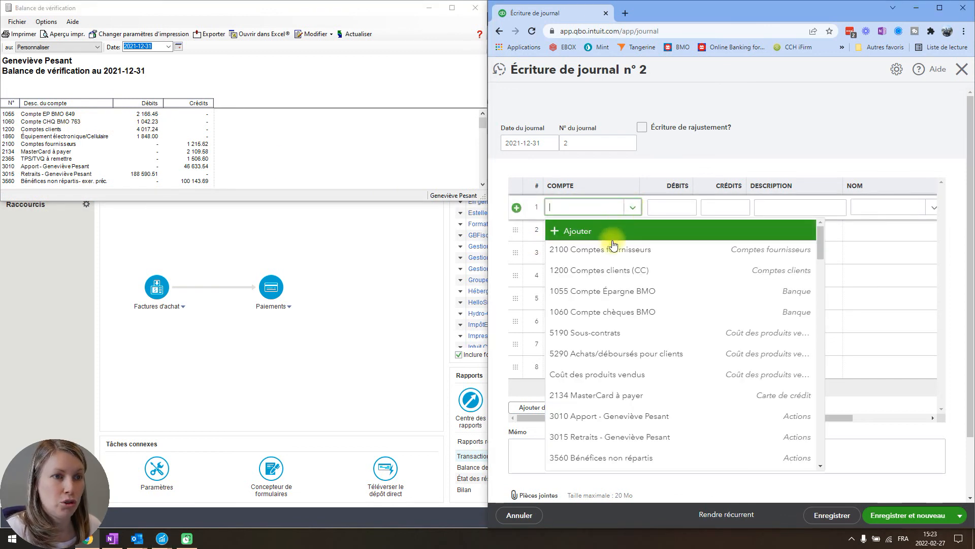
click(610, 311)
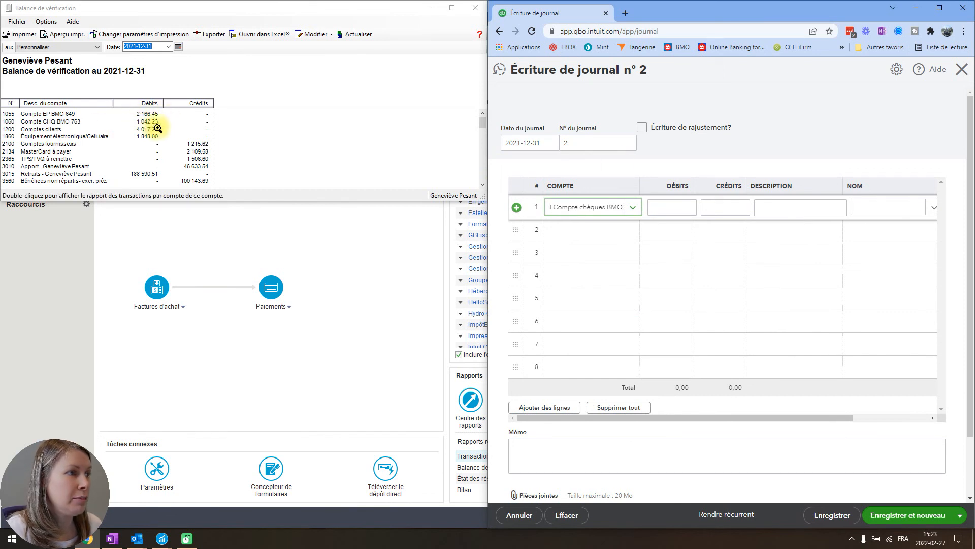
click(661, 207)
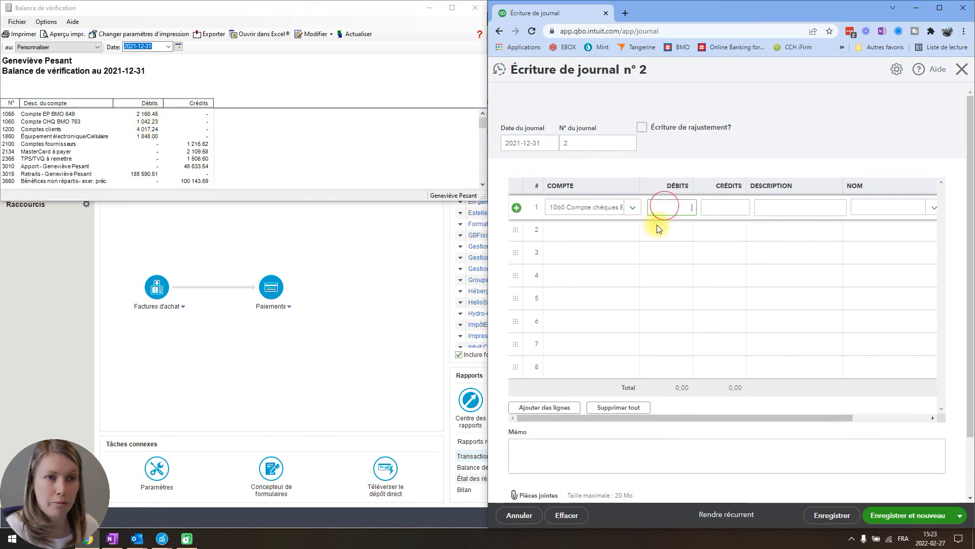
text(1042,23)
click(807, 207)
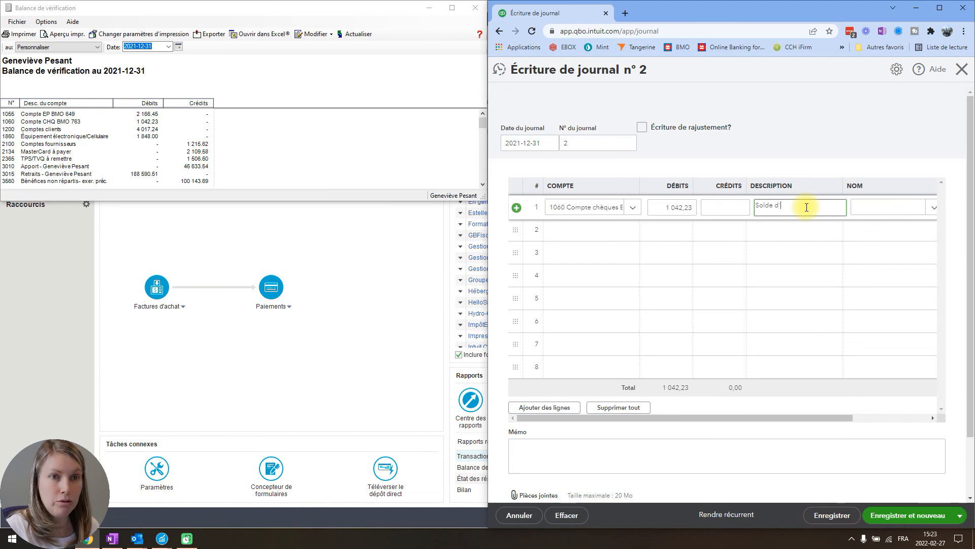
text(Solde d'ouverture)
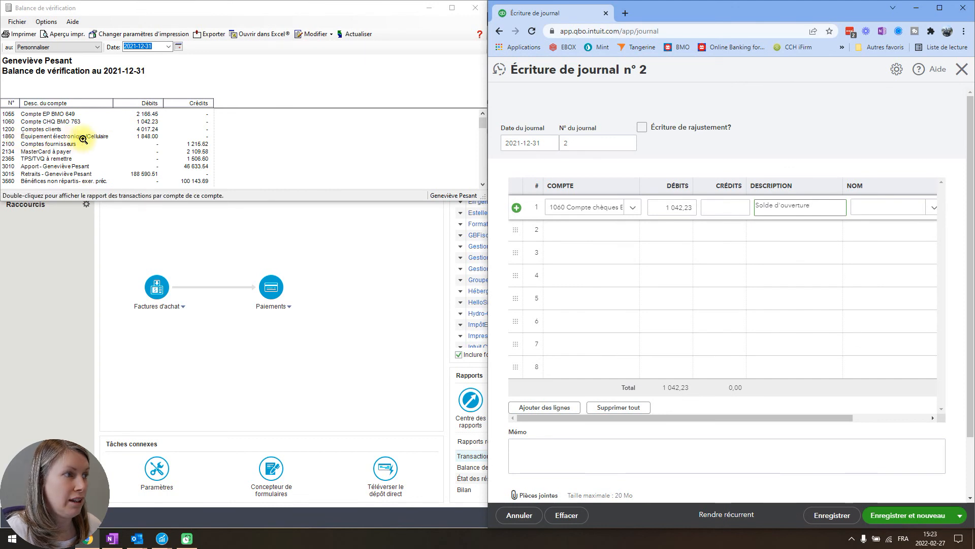
On line 2, debit 1860 Équipement électronique/Cellulaire 1 848,00
click(579, 232)
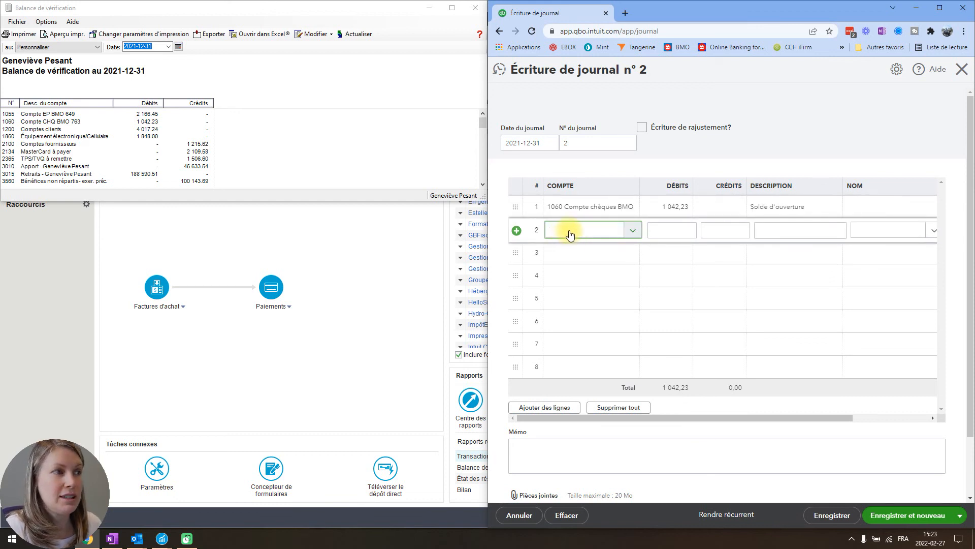
drag(809, 417, 909, 417)
click(703, 367)
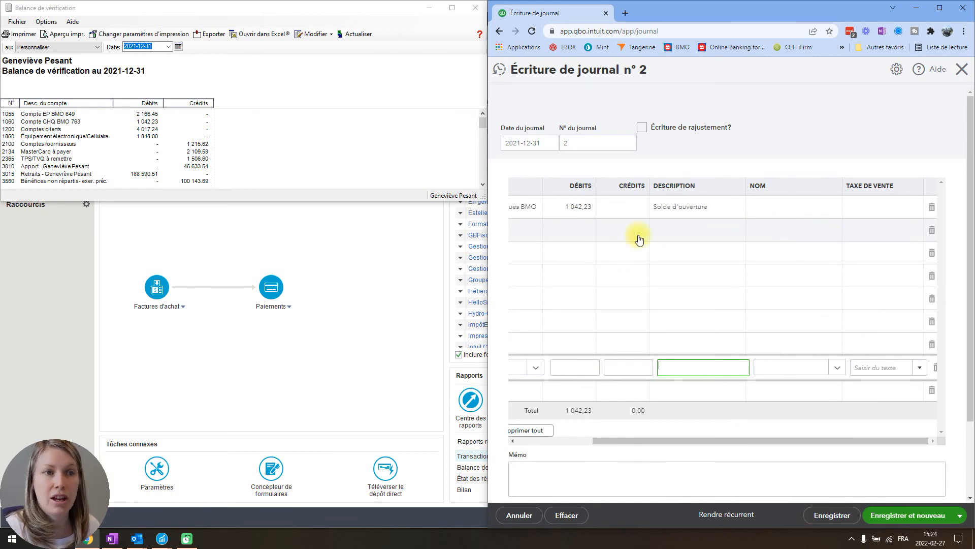
drag(768, 441, 658, 455)
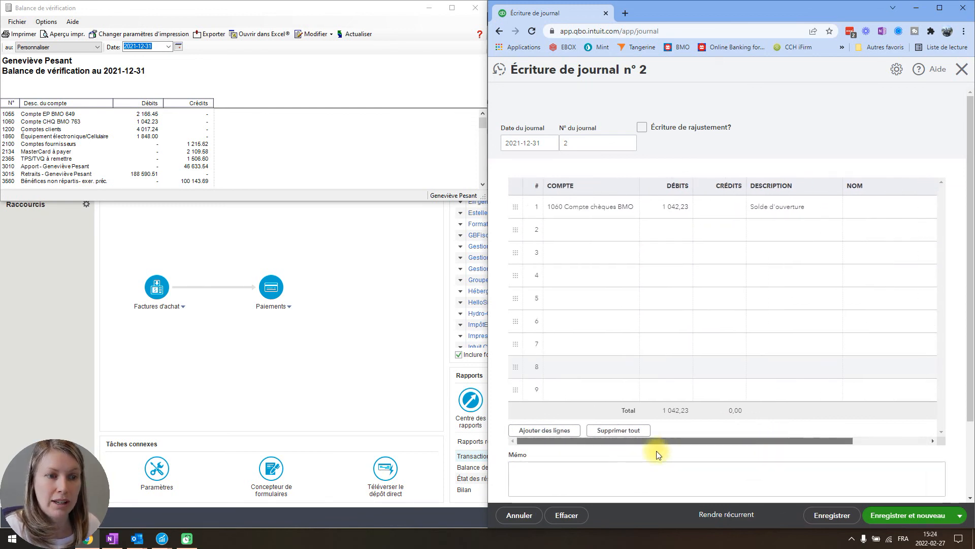
click(582, 230)
click(634, 230)
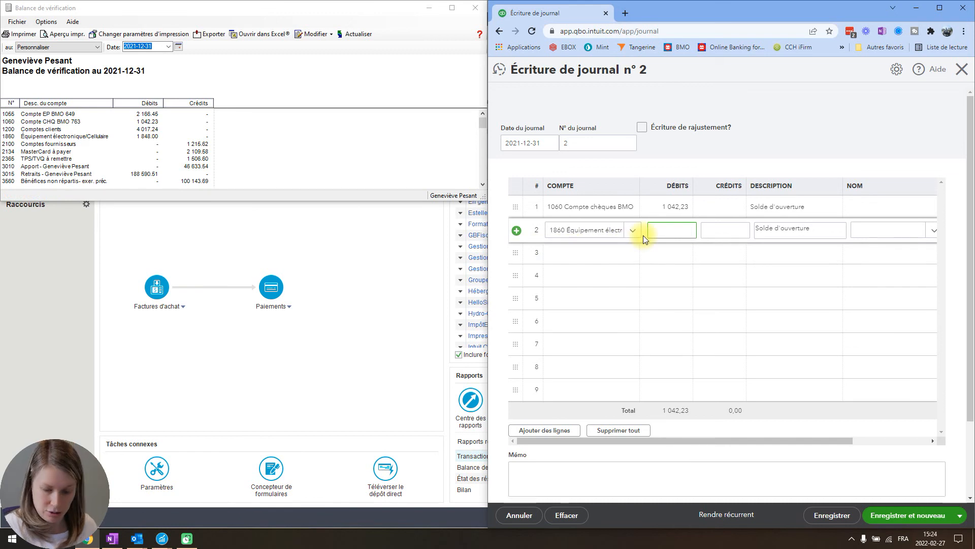
text(1848)
On line 3, credit 2134 MasterCard à payer 2 109,58 in place of the proposed amount
click(569, 254)
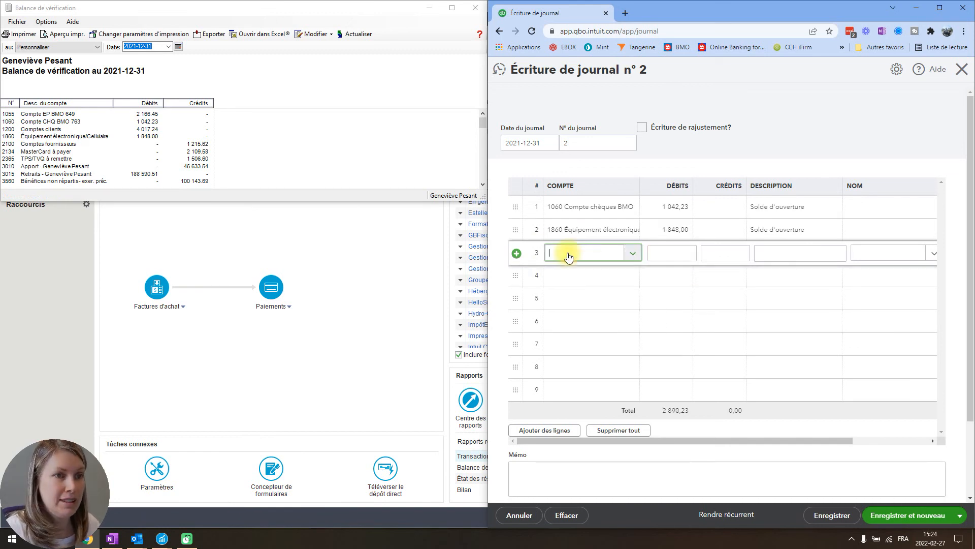
text(213)
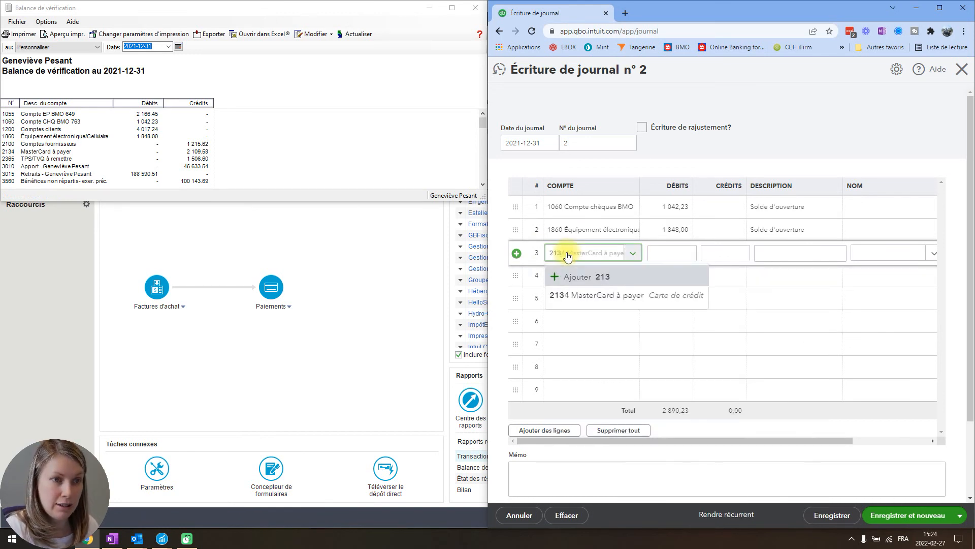
click(614, 294)
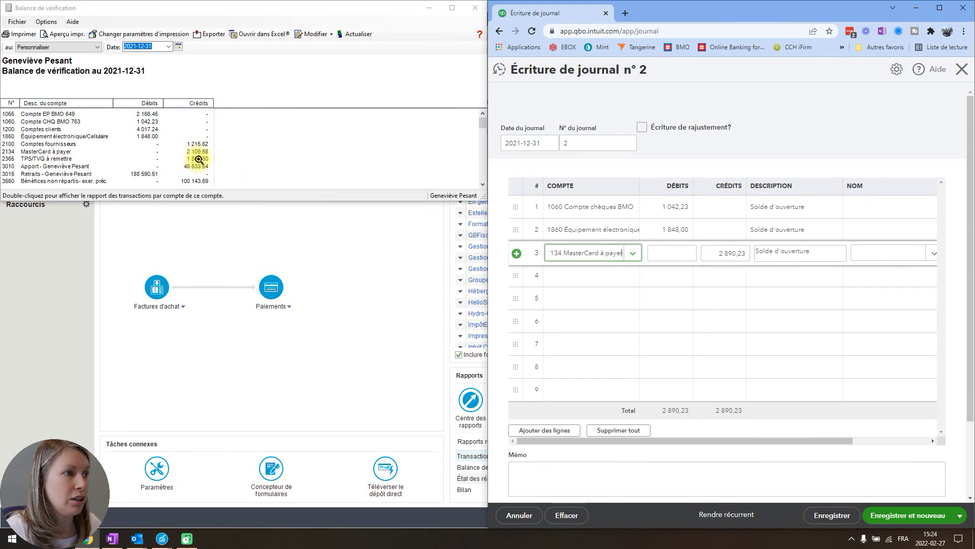
click(717, 254)
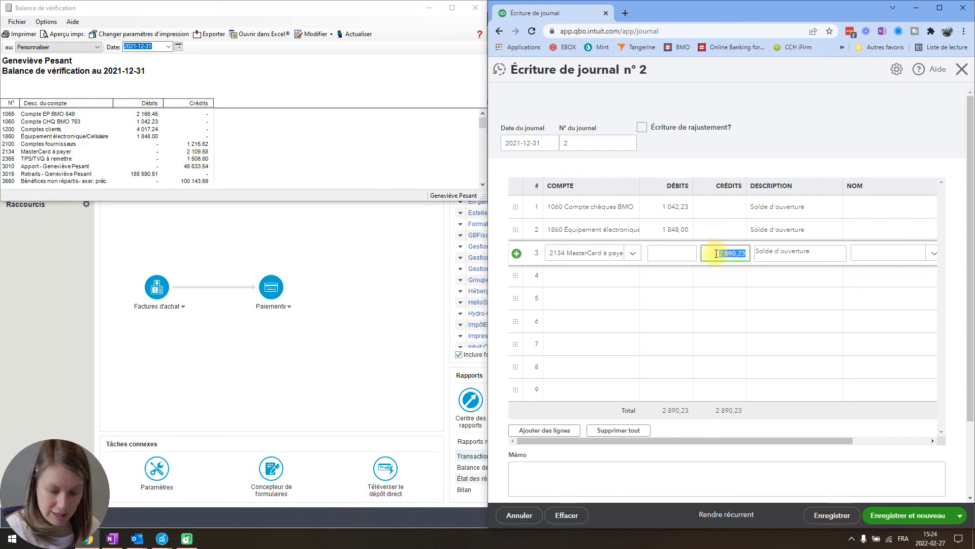
text(2109)
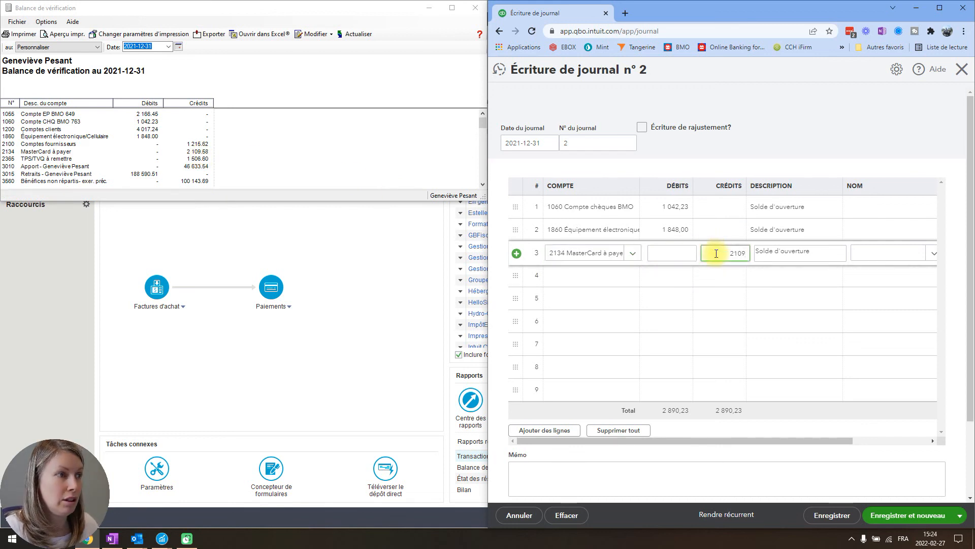
text(,58)
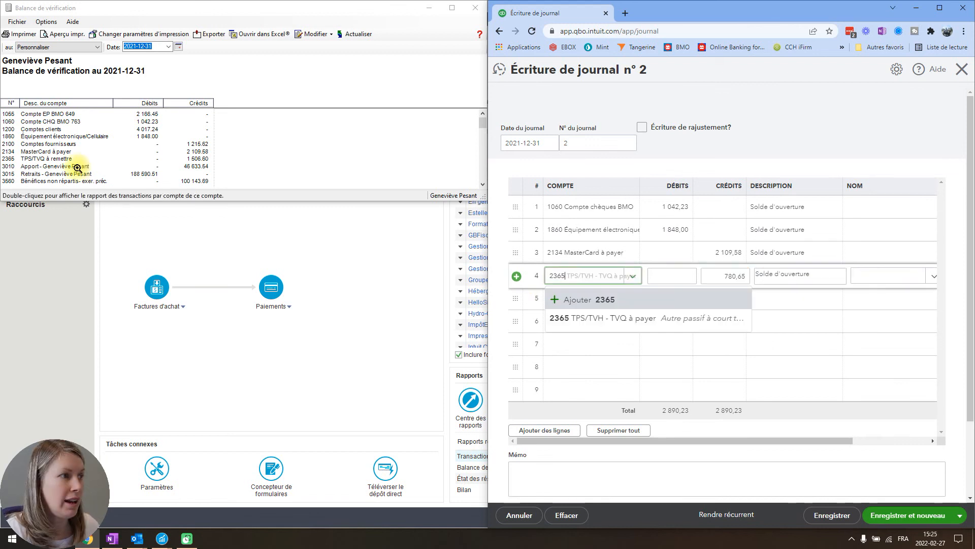
On line 4, credit 2365 TPS/TVH - TVQ à payer 1 506,60 in place of the proposed amount
click(576, 319)
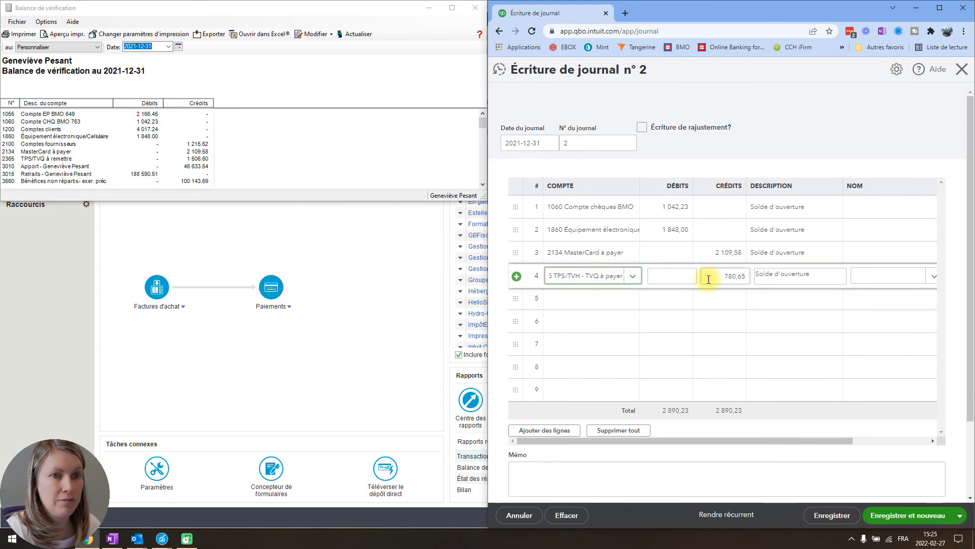
click(726, 276)
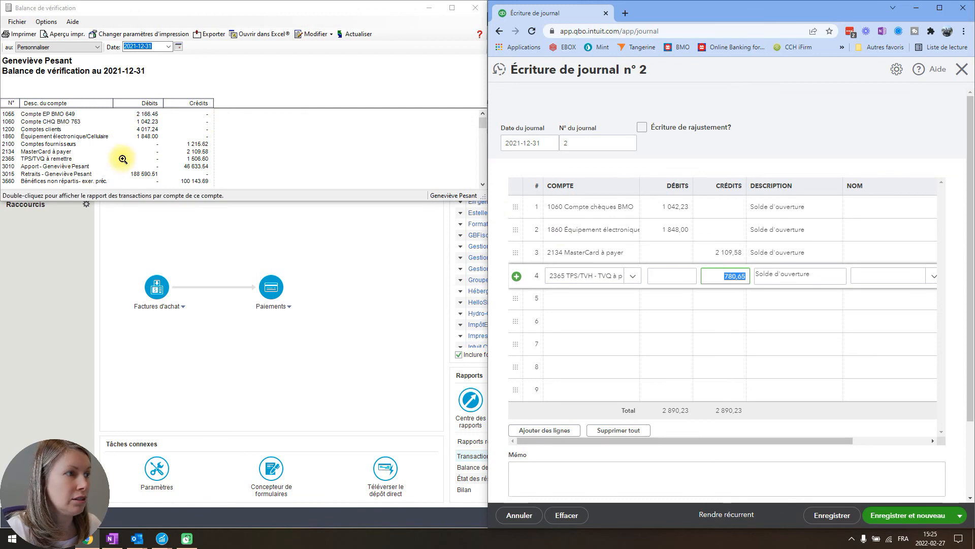
text(1506,)
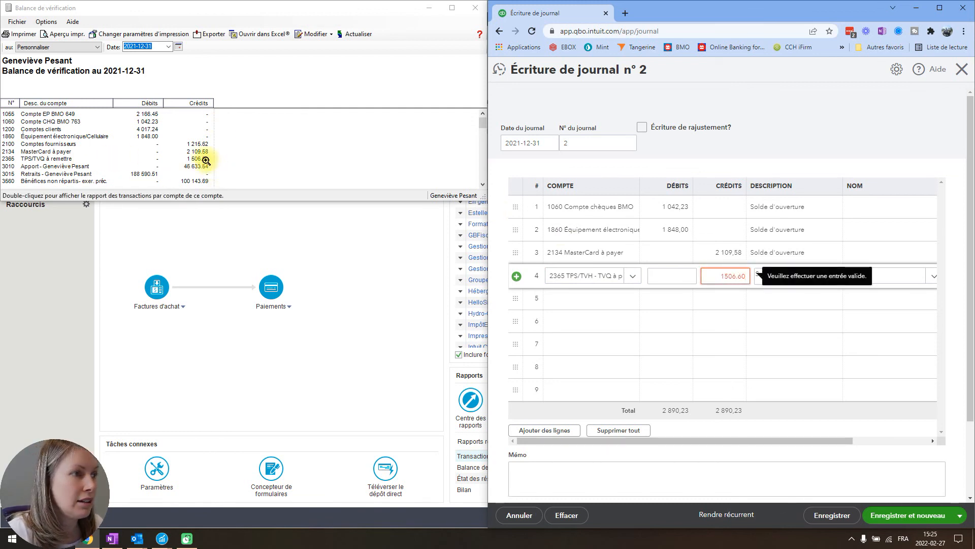
click(660, 305)
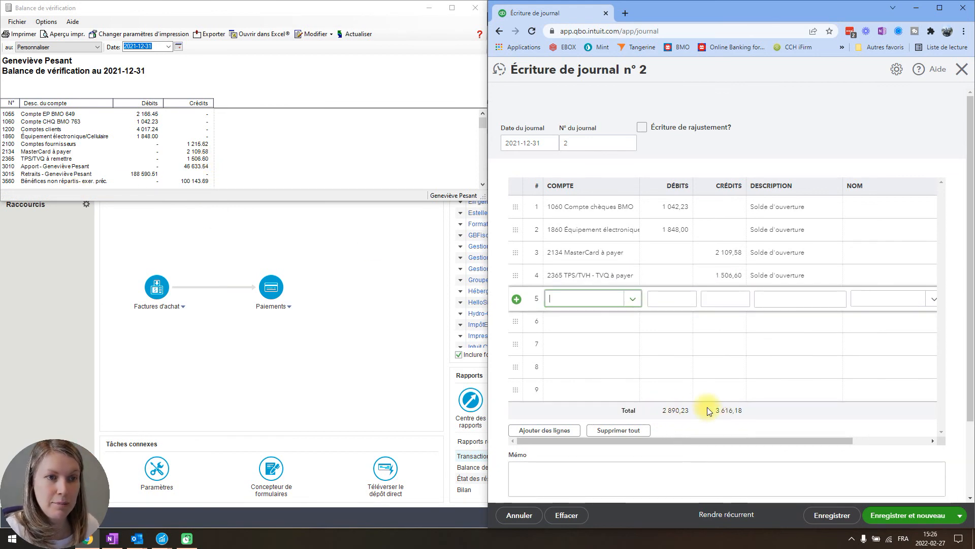
On line 5, balance the entry against 3999 Capital d'ouverture, keeping the proposed balancing debit
click(573, 296)
text(3999)
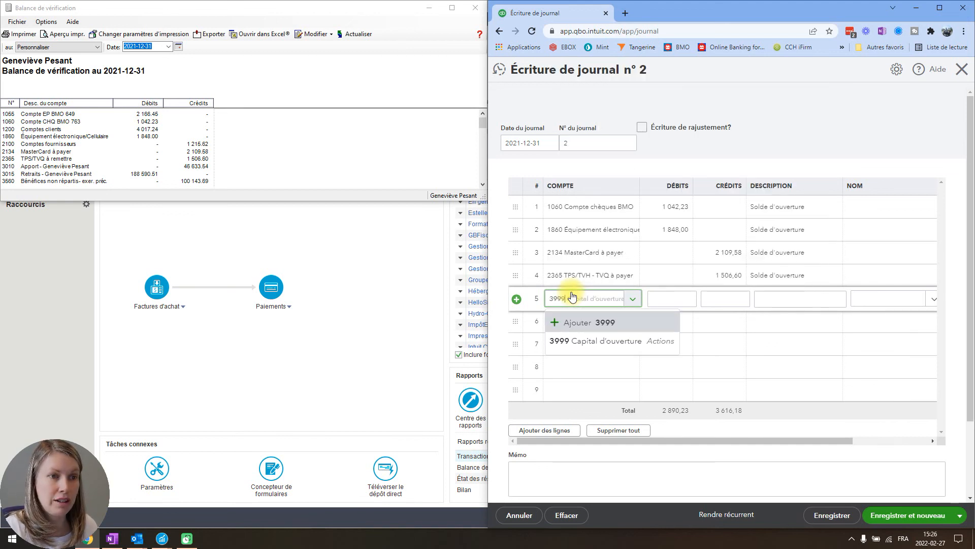
click(589, 345)
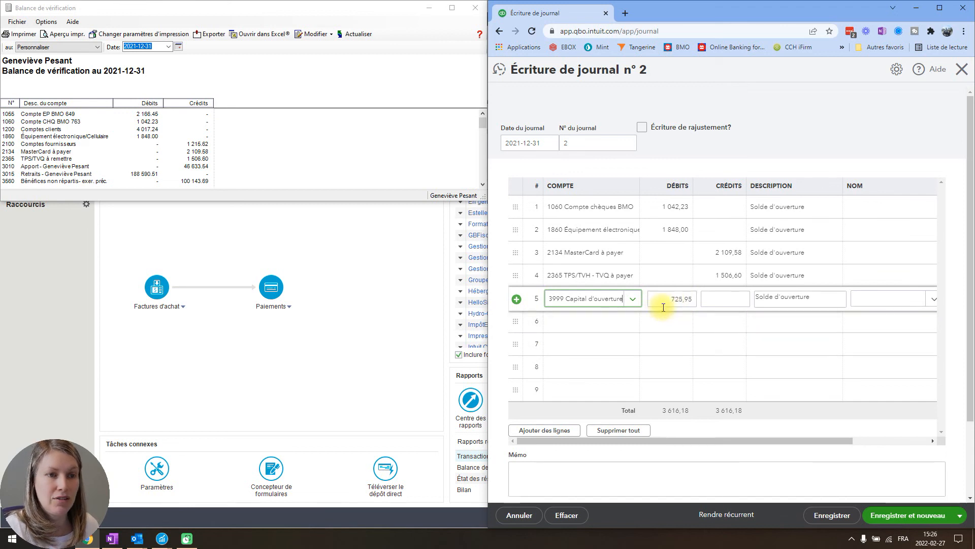
Review the completed journal entry, enlarge the browser window, and save and close the entry
scroll(688, 425, down, 2)
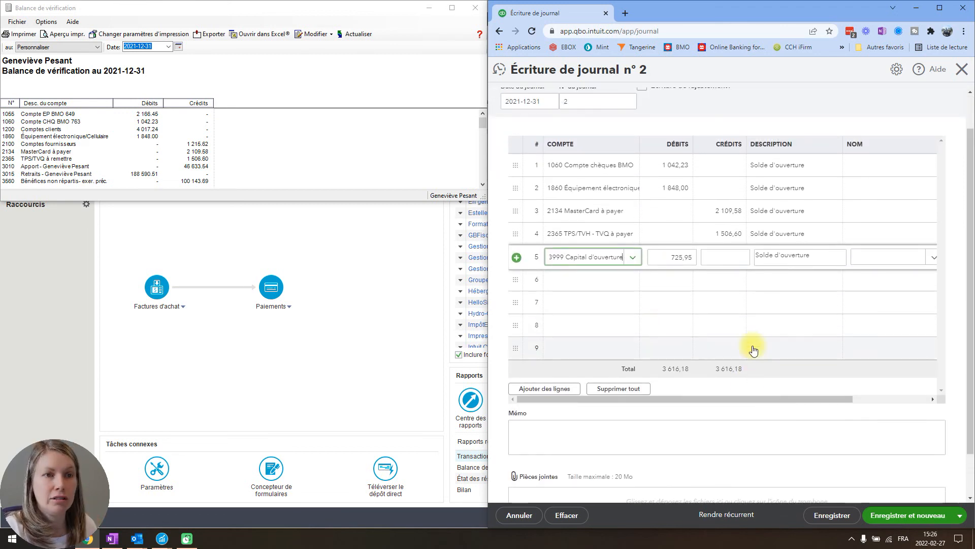
scroll(751, 346, down, 2)
scroll(752, 343, up, 3)
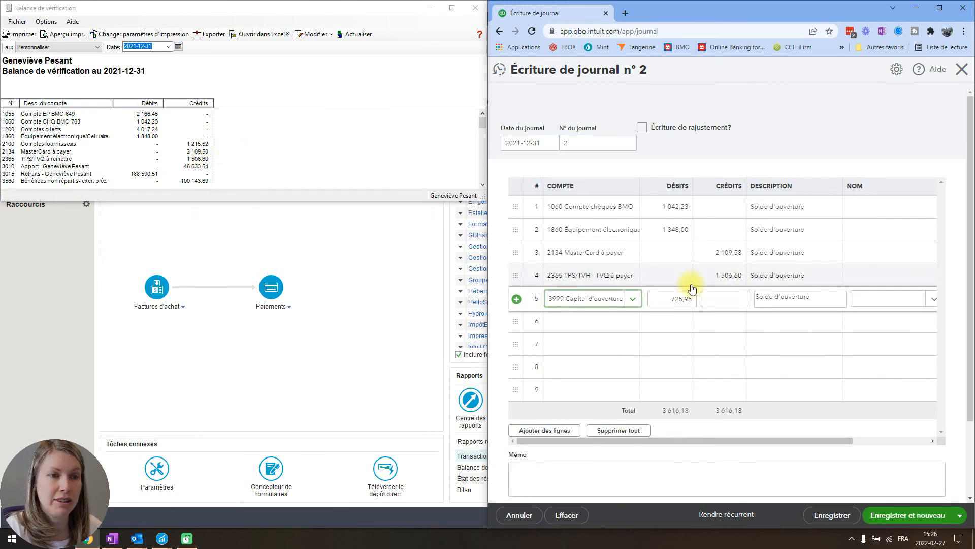
scroll(692, 327, down, 2)
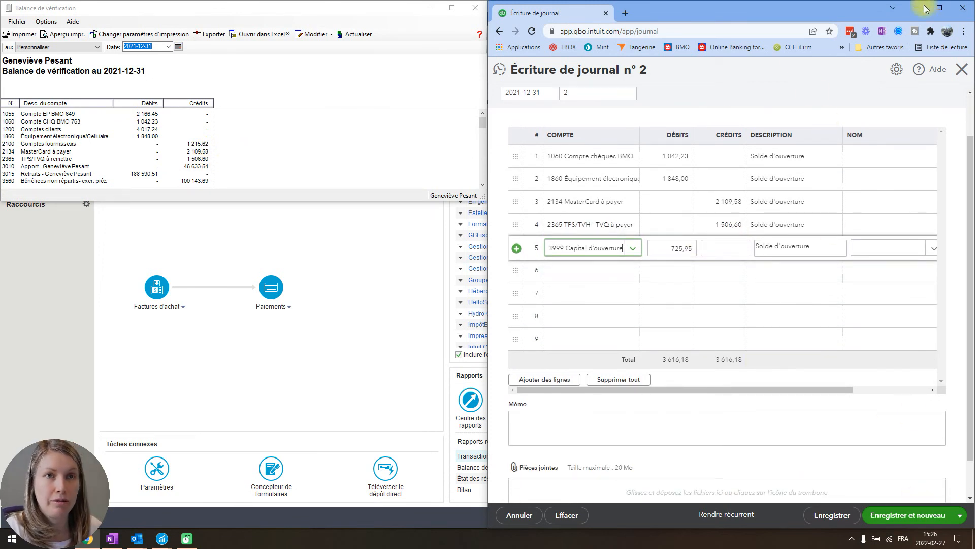
click(939, 7)
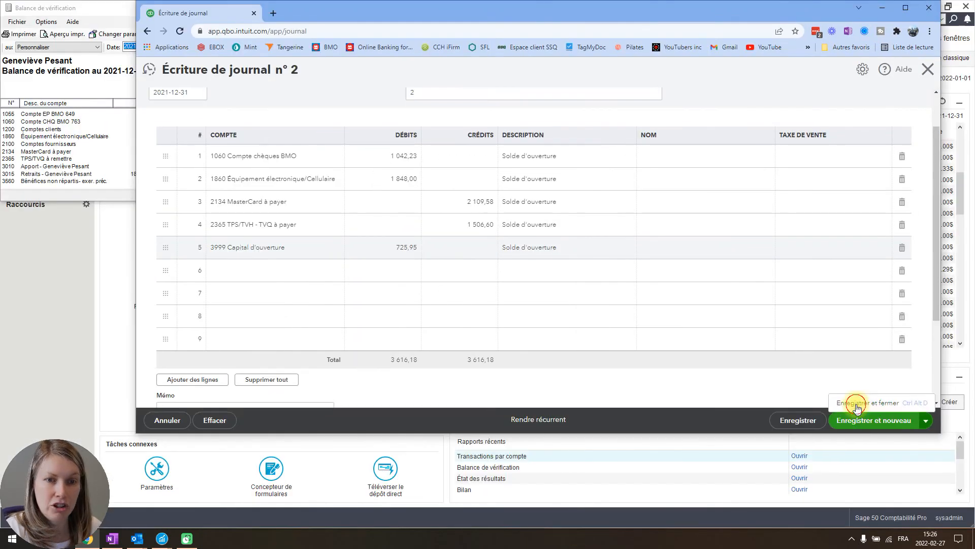
click(871, 415)
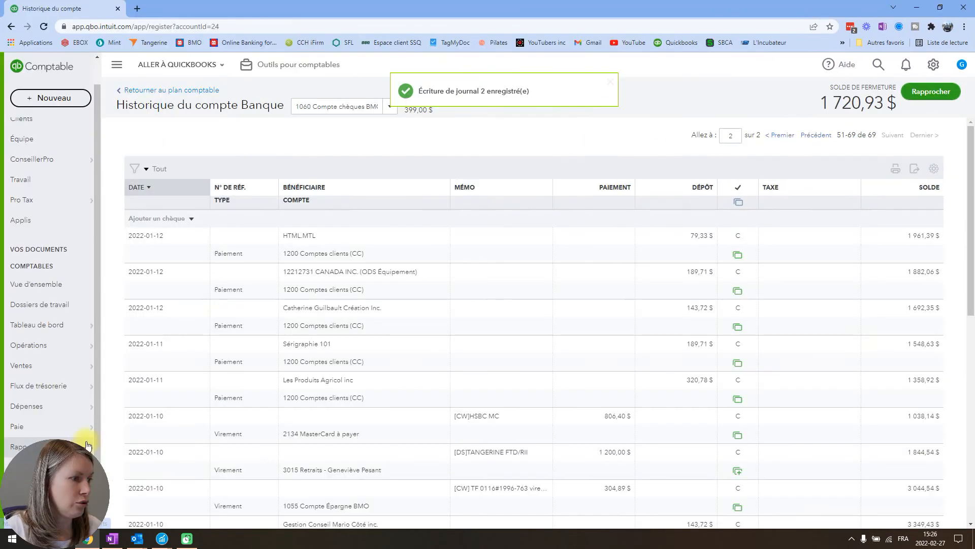
Open the Balance de vérification report and run it for Année dernière, 2021-01-01 to 2021-12-31
click(120, 446)
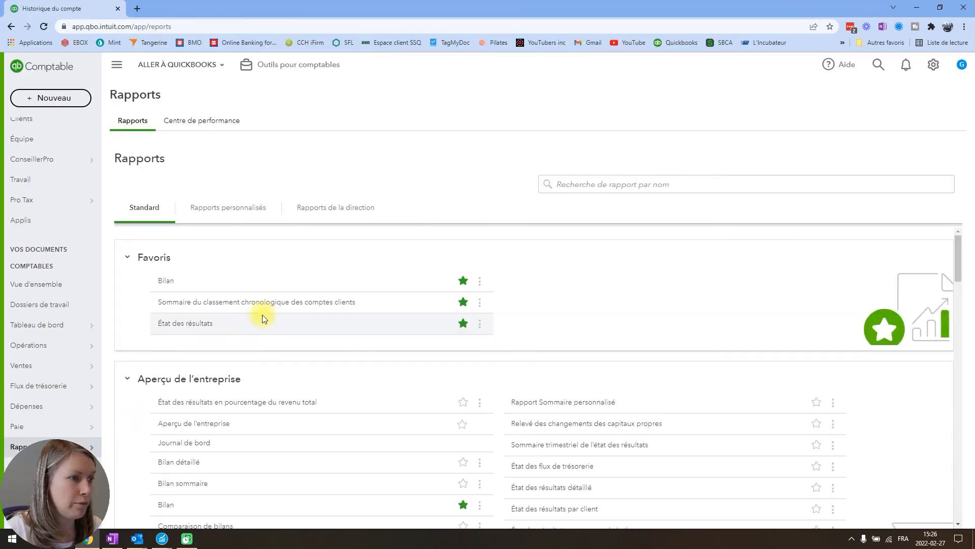
scroll(233, 340, down, 8)
scroll(237, 352, down, 10)
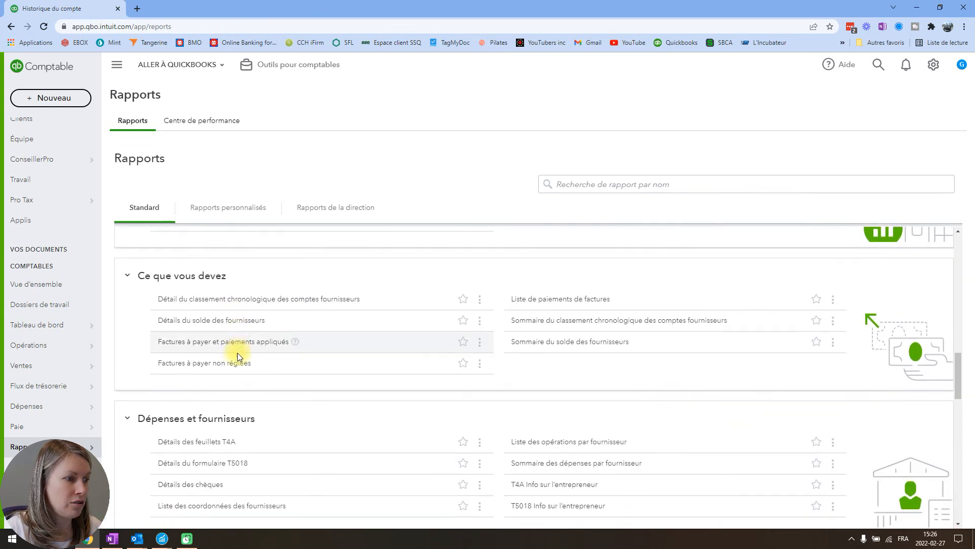
scroll(310, 368, down, 3)
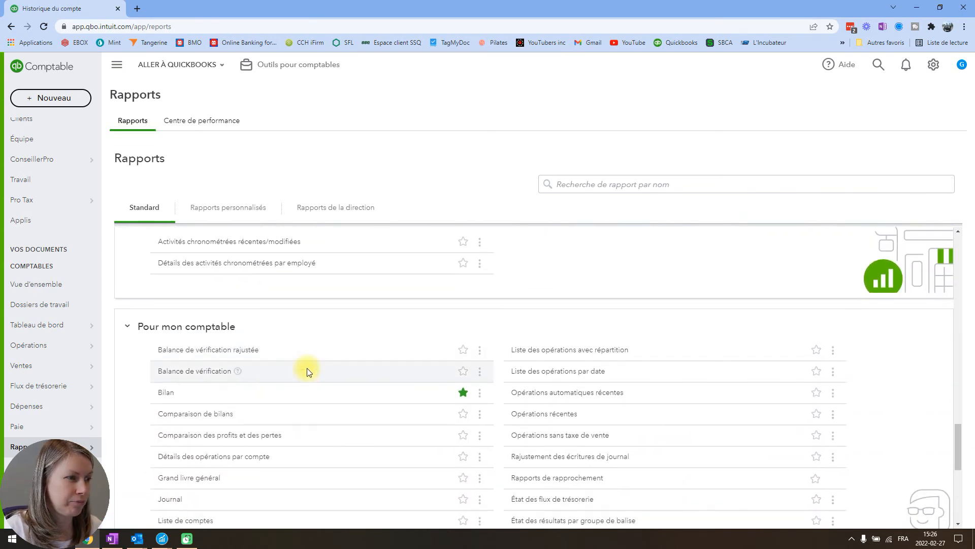
click(203, 330)
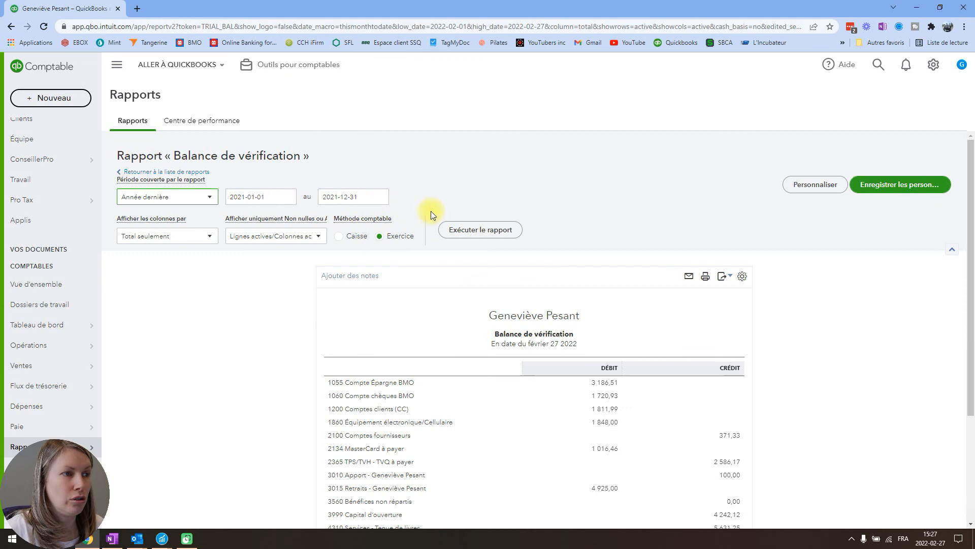
click(462, 231)
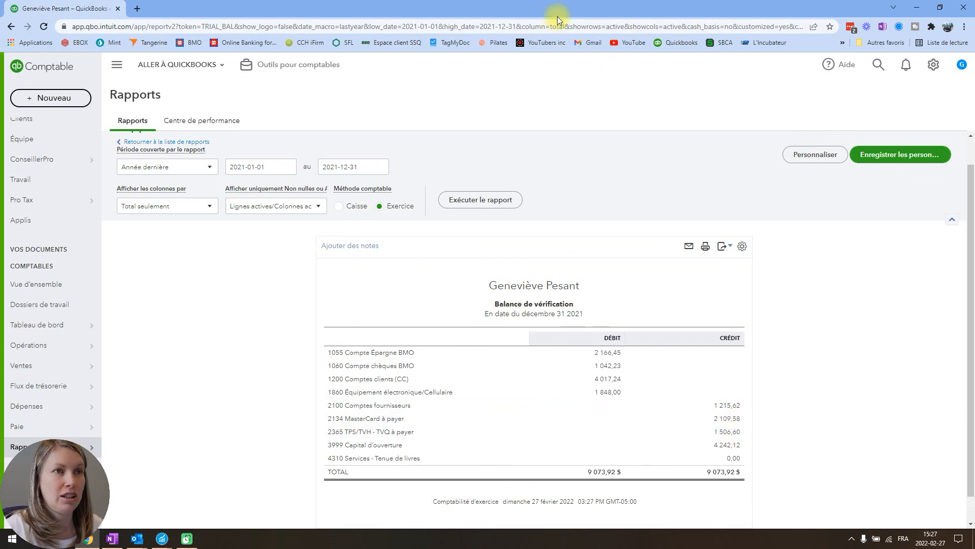
Place the QuickBooks trial balance beside the former program's one and compare the account balances at 2021-12-31
drag(541, 5, 672, 30)
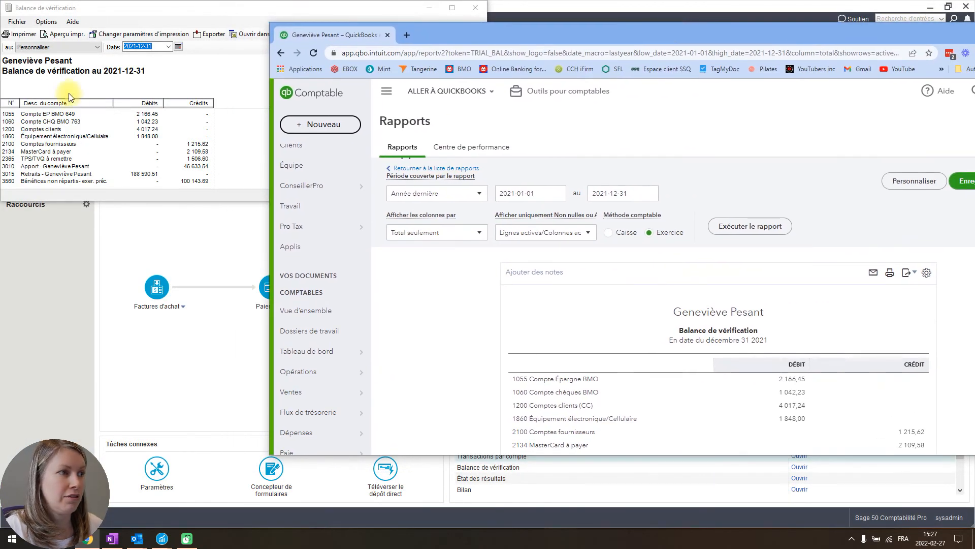
scroll(731, 275, down, 3)
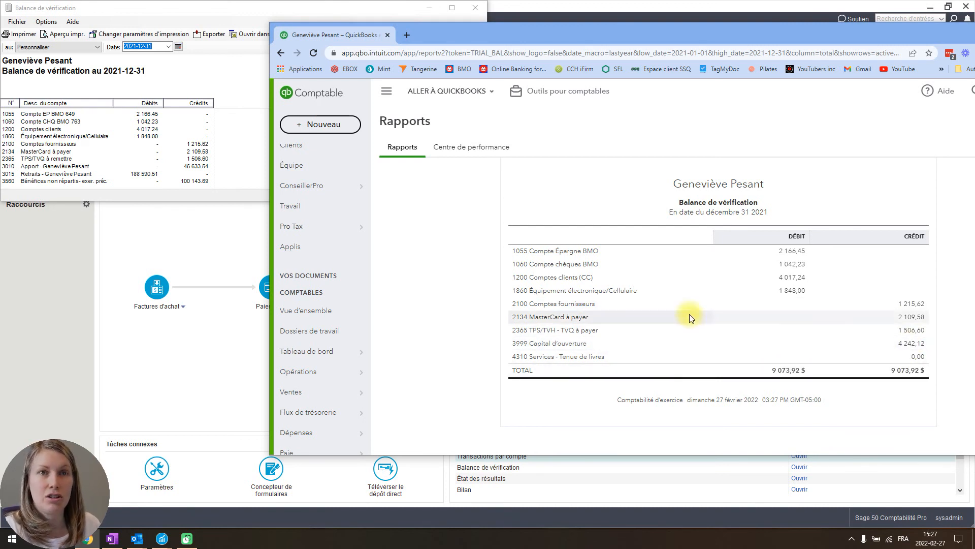
drag(679, 35, 575, 24)
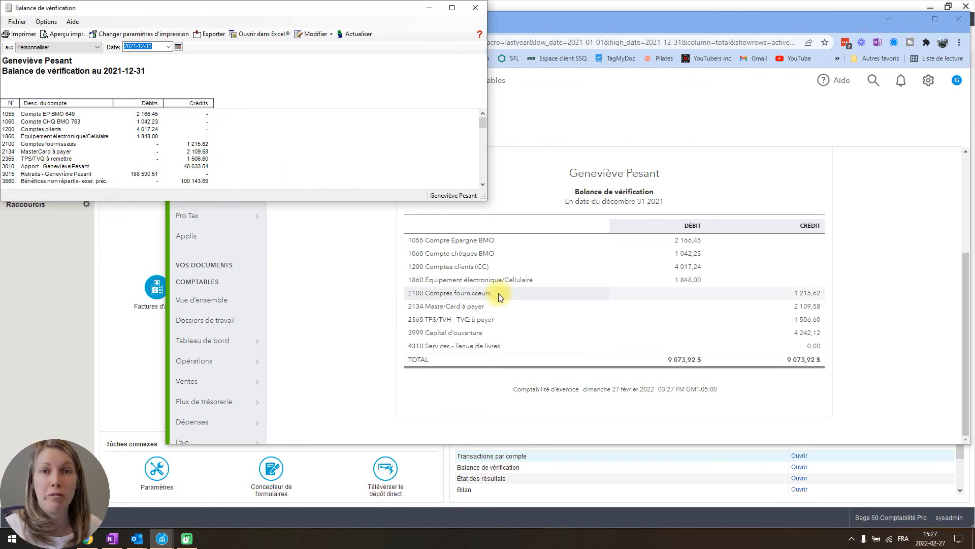
Bring the QuickBooks Balance de vérification report in front of the Sage 50 one and review its 2021-12-31 balances and report period
click(669, 399)
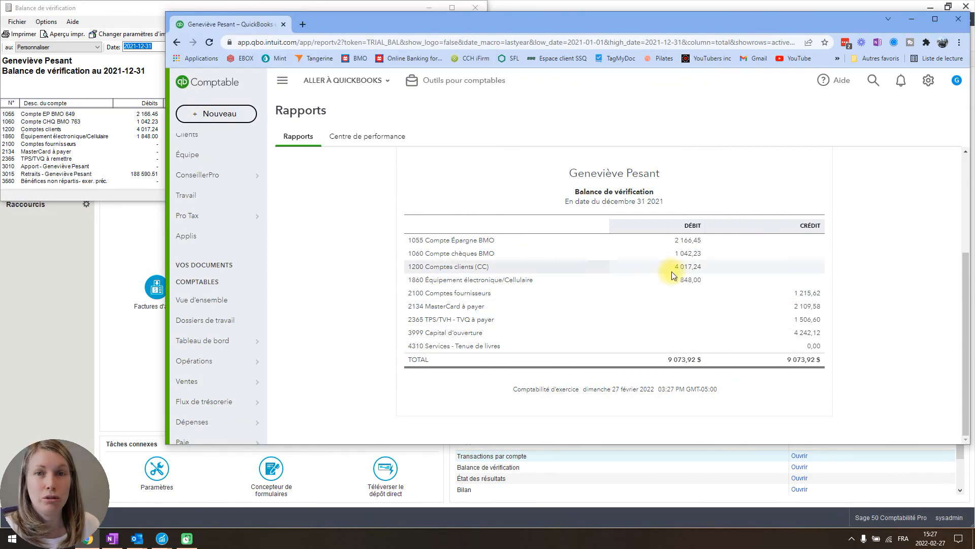
scroll(518, 303, up, 1)
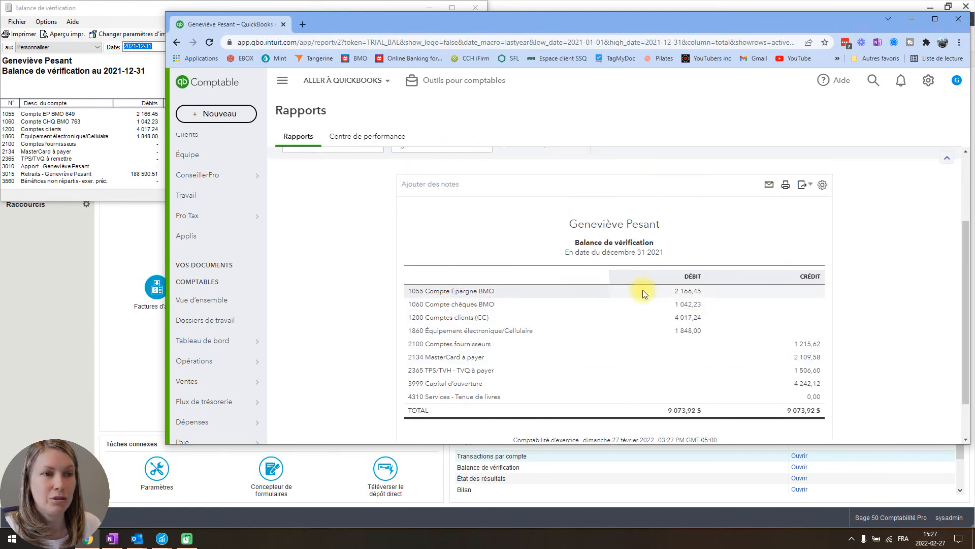
scroll(642, 290, up, 2)
scroll(529, 257, down, 2)
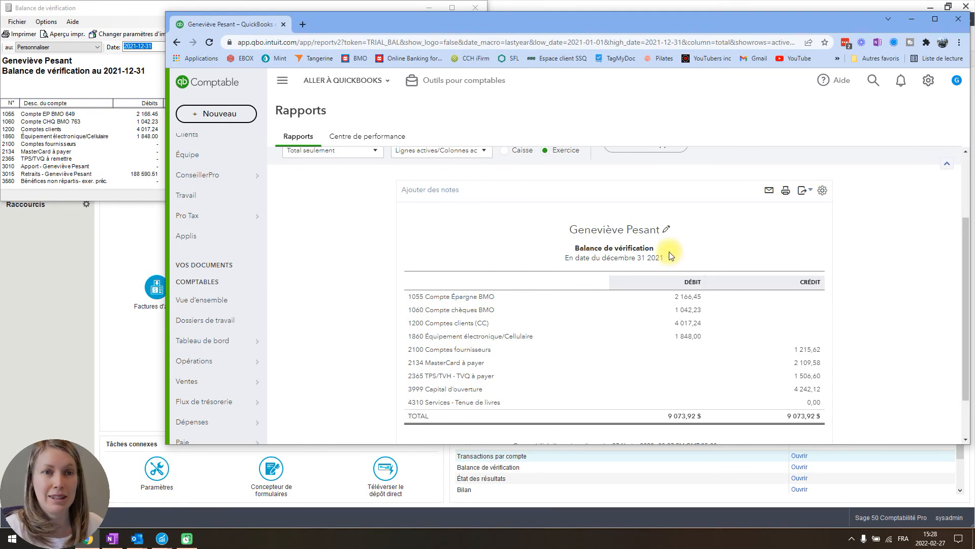
scroll(884, 348, up, 2)
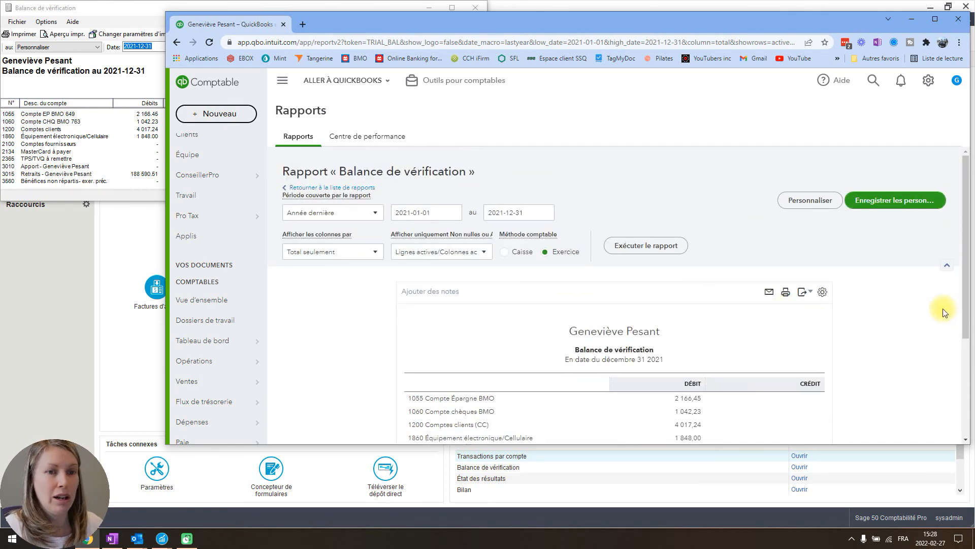
scroll(935, 307, down, 3)
scroll(856, 306, up, 3)
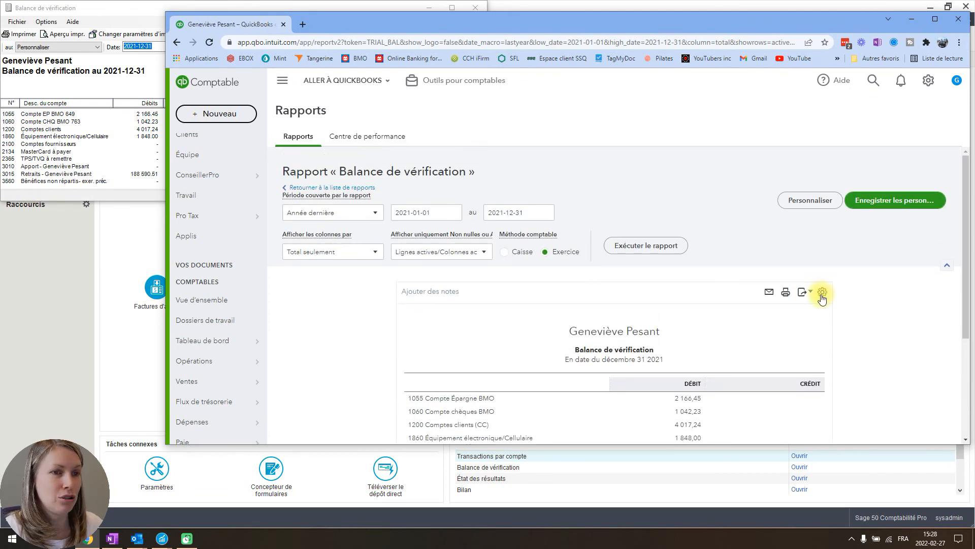
drag(754, 22, 688, 18)
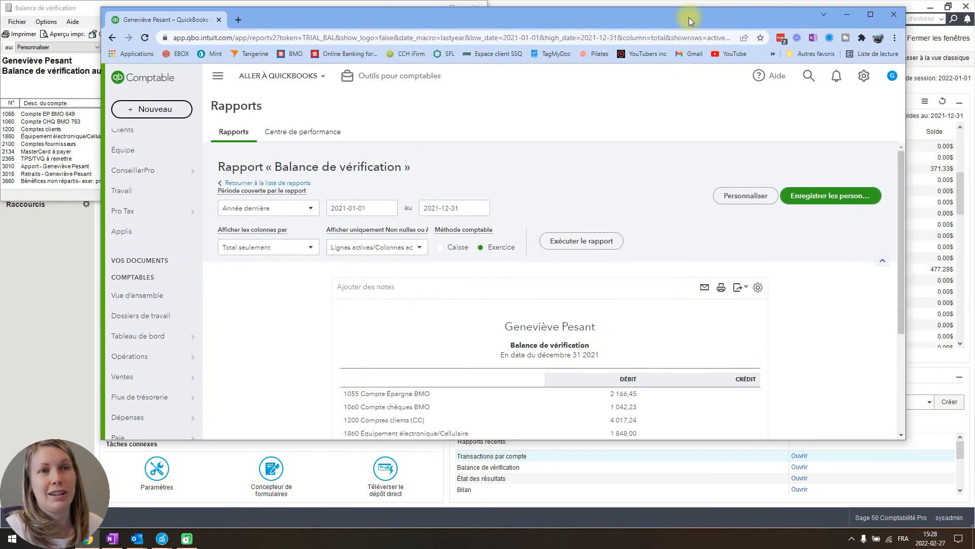